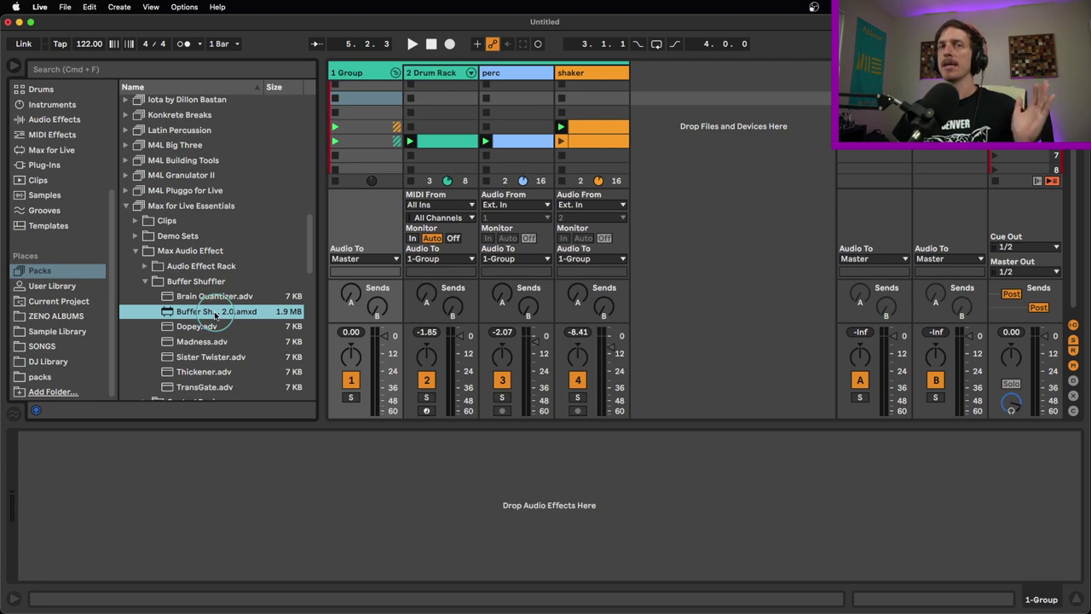
# Step: Drag Buffer Shuffler 2.0.amxd from the browser onto the 1 Group track's device chain
pyautogui.moveTo(223, 321); pyautogui.dragTo(314, 497)
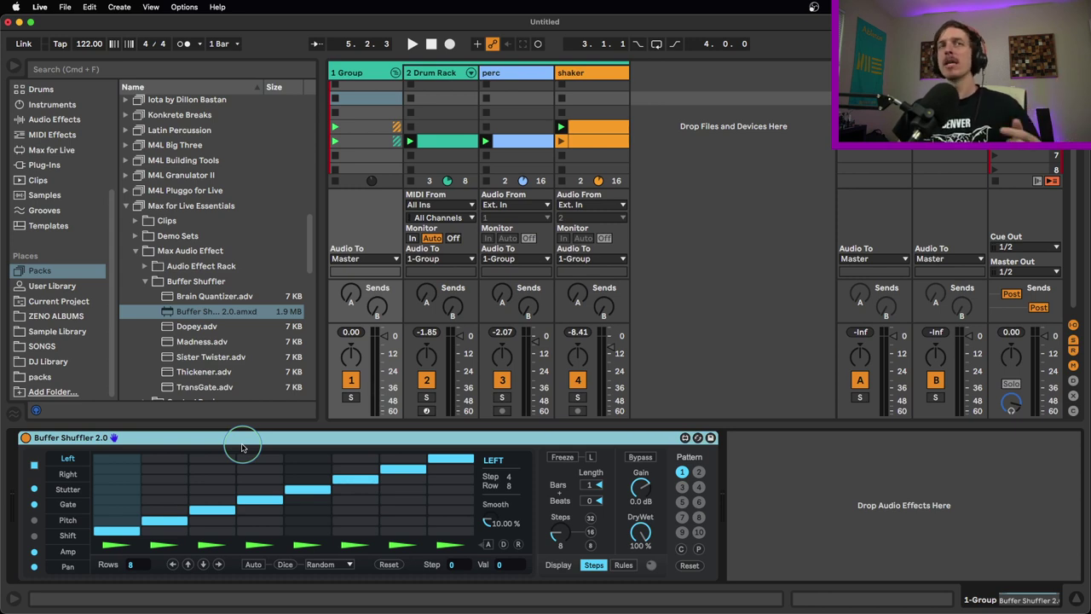
# Step: Browse Max for Live Essentials' Max Audio Effect folder to the Buffer Shuffler 2.0 file
pyautogui.click(201, 208)
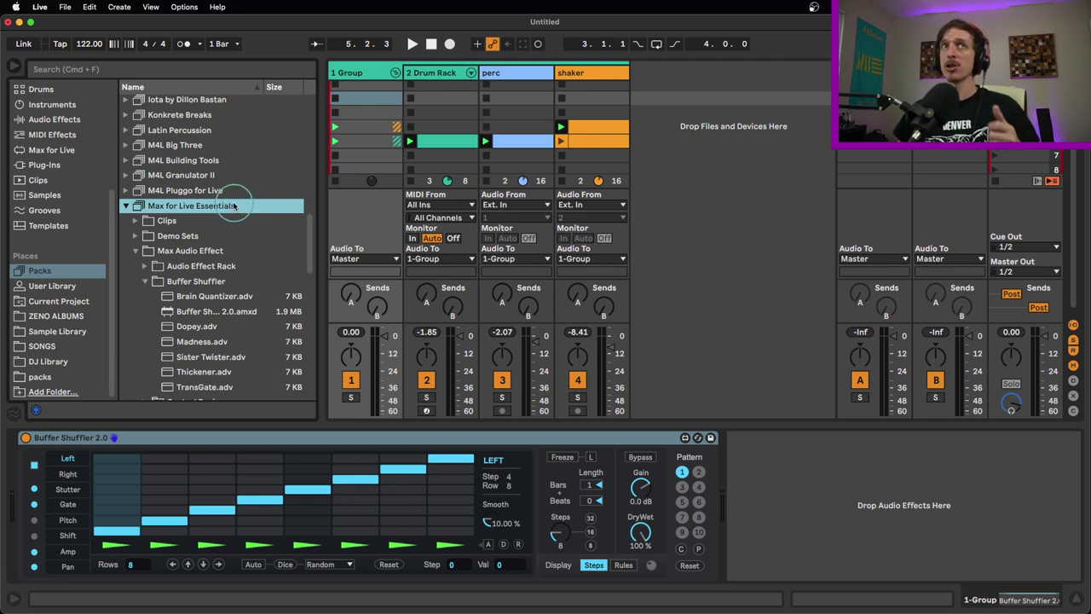
pyautogui.click(198, 250)
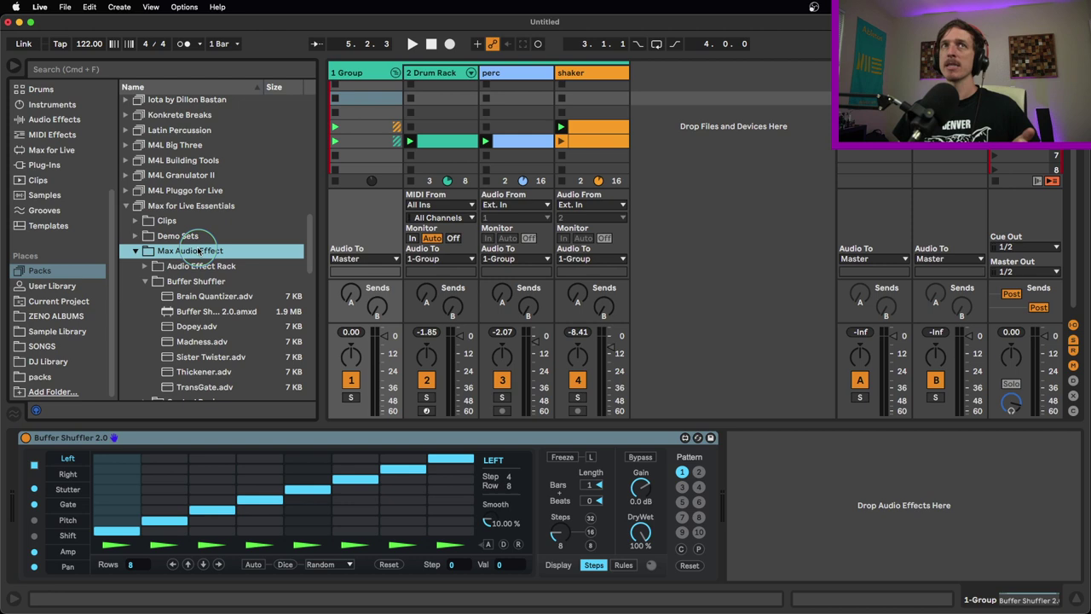
pyautogui.click(212, 281)
pyautogui.click(227, 312)
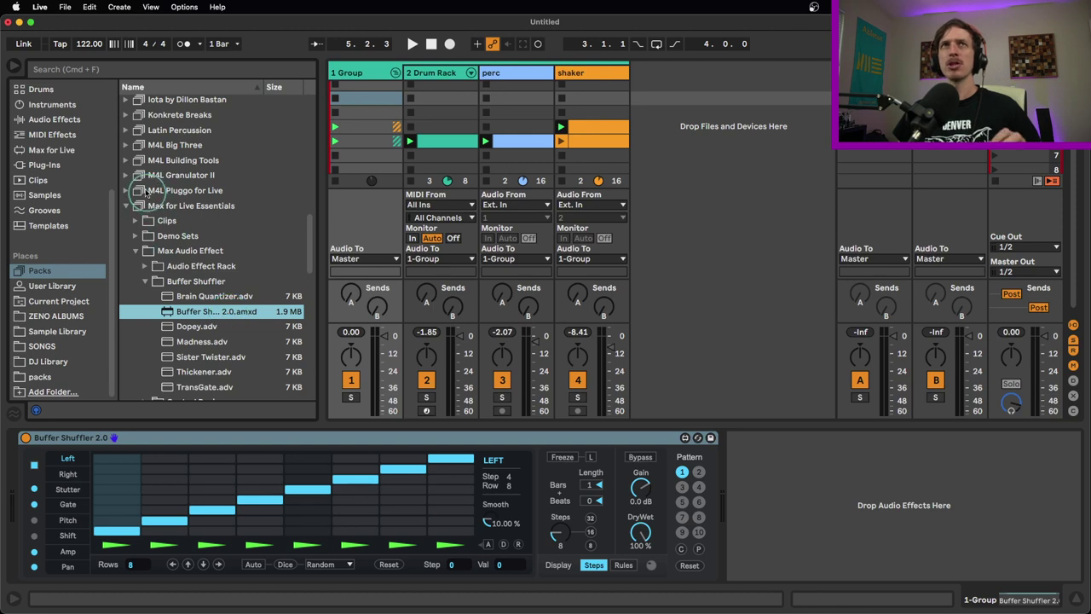
# Step: Inspect Buffer Shuffler 1.0 in M4L Big Three, collapse both packs, and refocus the device
pyautogui.click(155, 146)
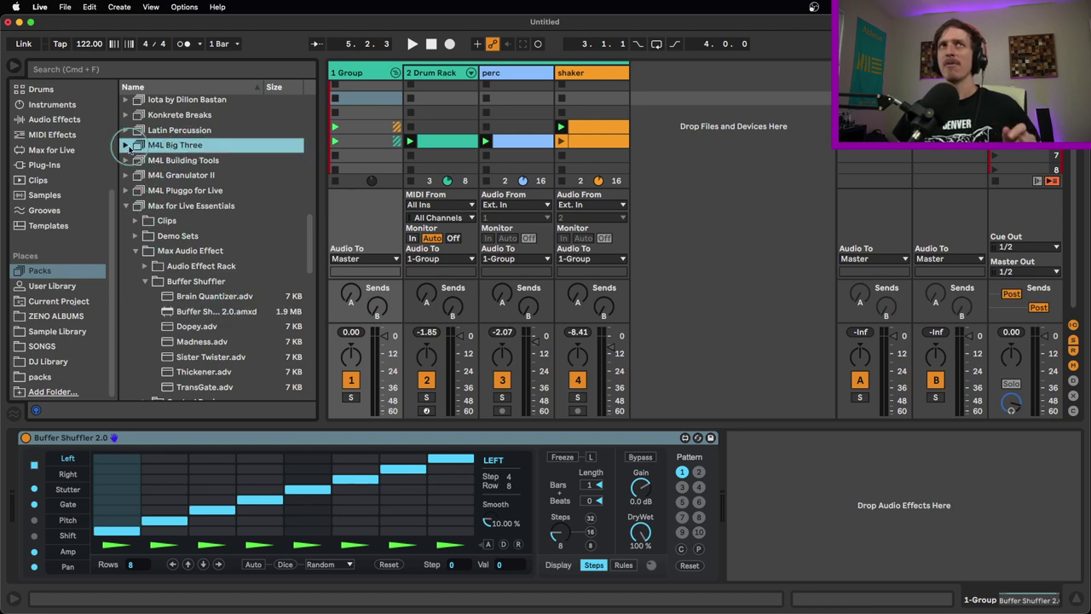
pyautogui.click(128, 147)
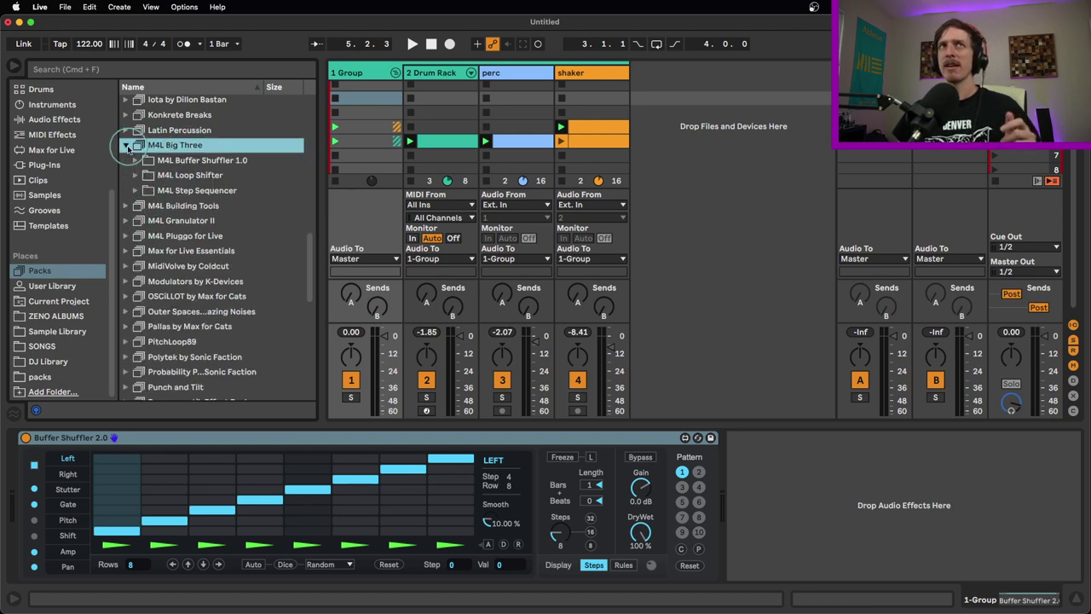
pyautogui.click(226, 162)
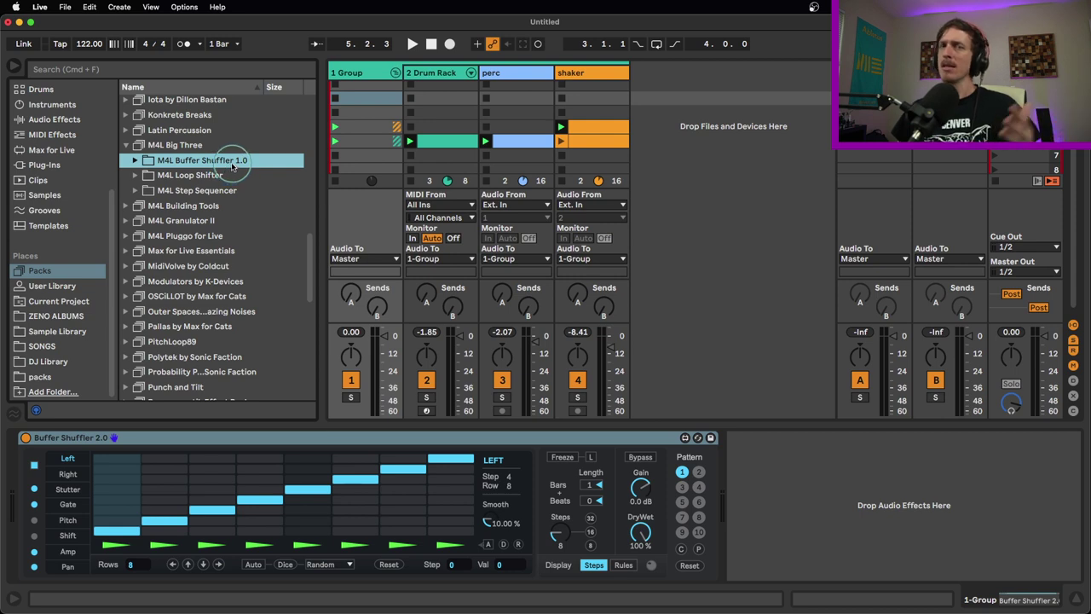
pyautogui.click(128, 147)
pyautogui.click(197, 207)
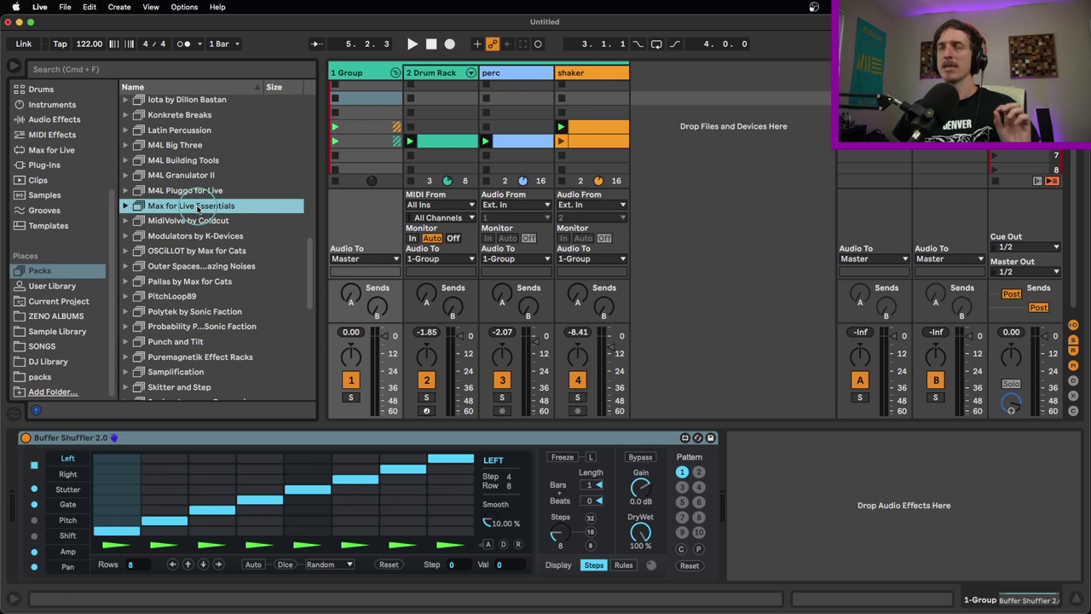
pyautogui.click(226, 438)
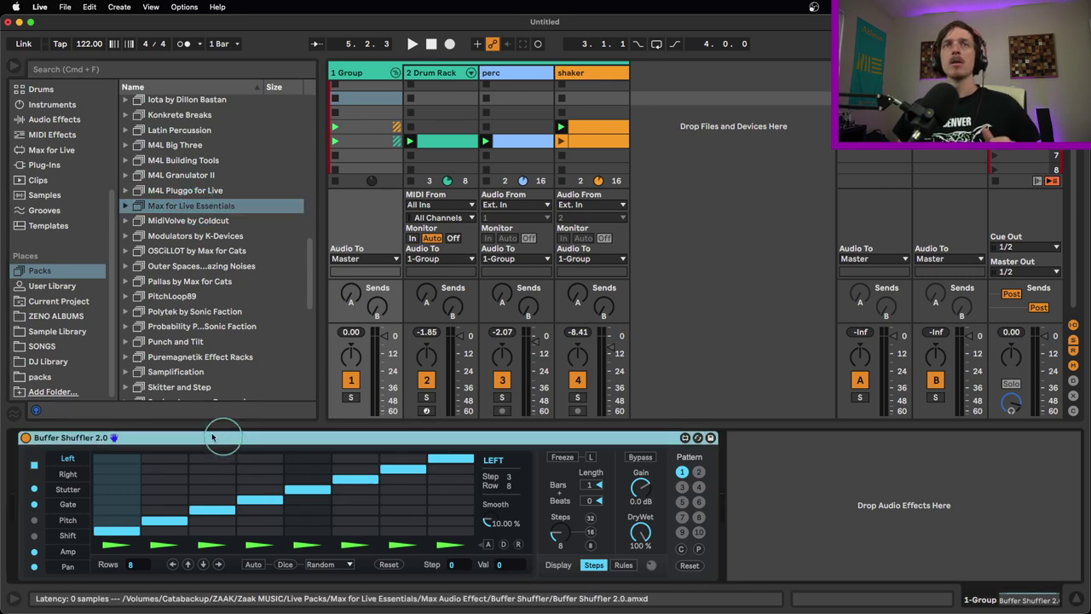
pyautogui.click(26, 437)
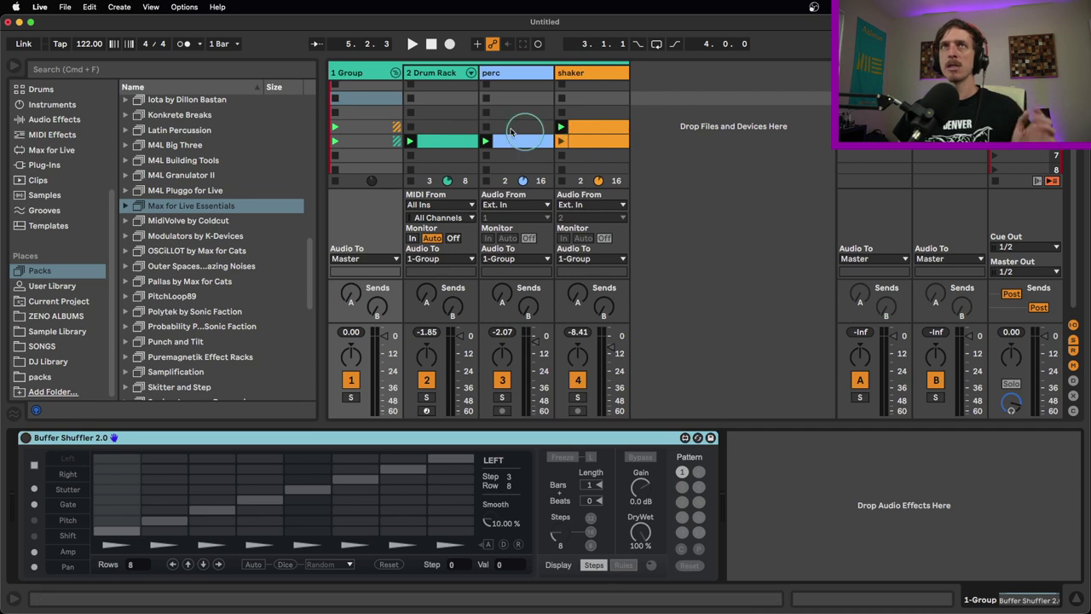
pyautogui.click(492, 134)
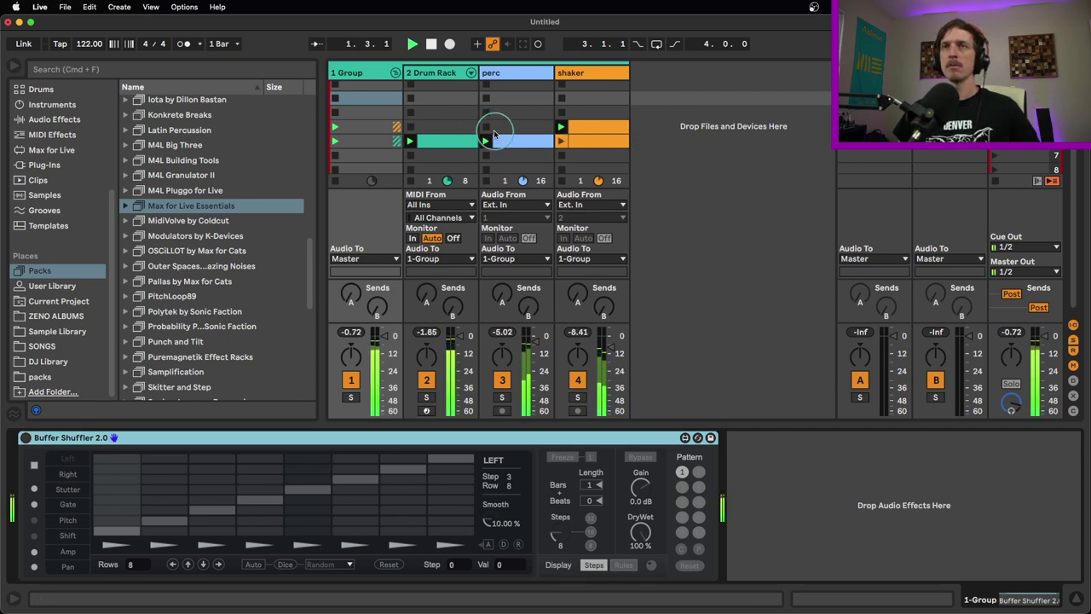
pyautogui.click(509, 183)
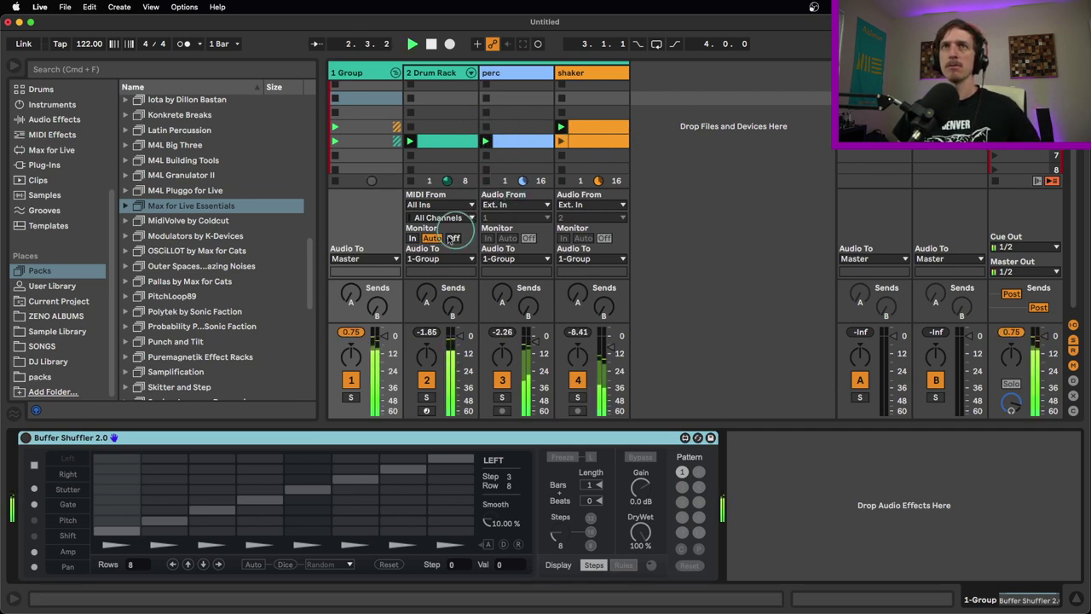
pyautogui.click(372, 333)
pyautogui.moveTo(371, 332); pyautogui.dragTo(372, 392)
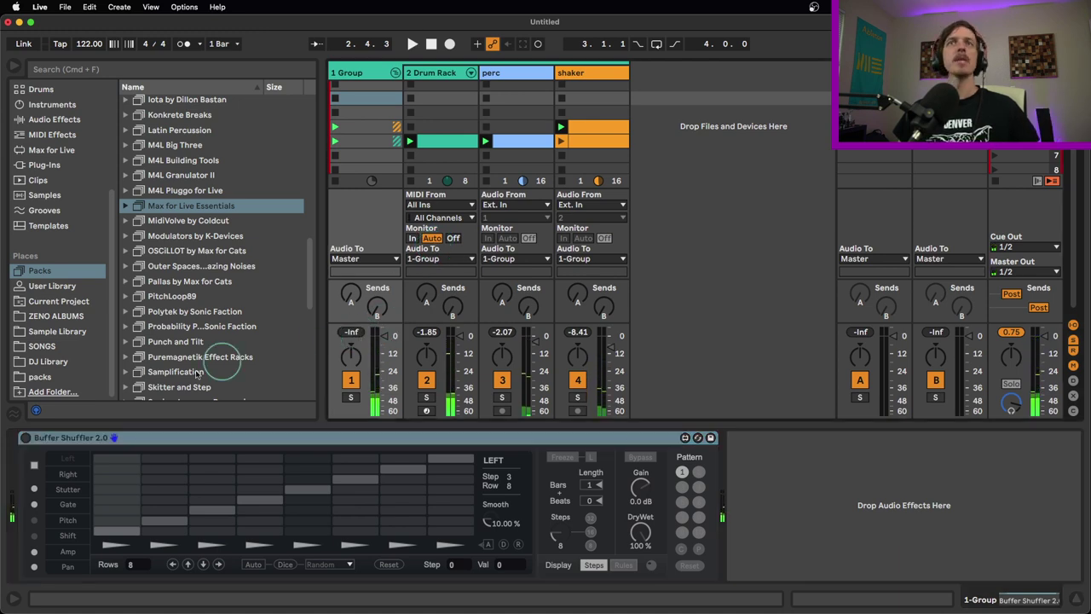
pyautogui.click(26, 438)
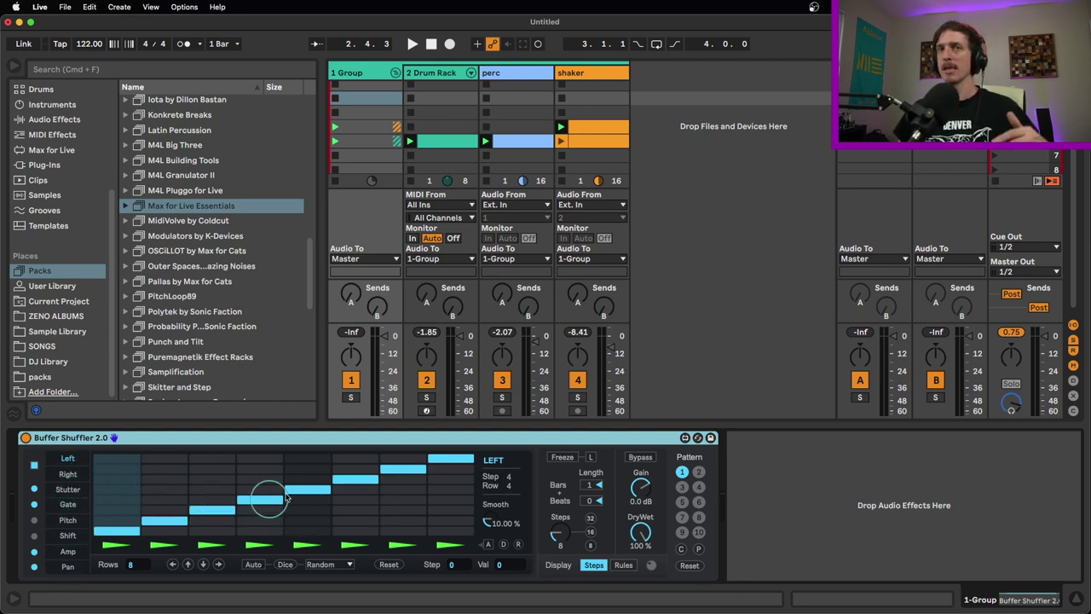
# Step: View the Stutter, Gate, Pitch, Shift, Amp and Pan lane patterns, then return to Right
pyautogui.click(68, 489)
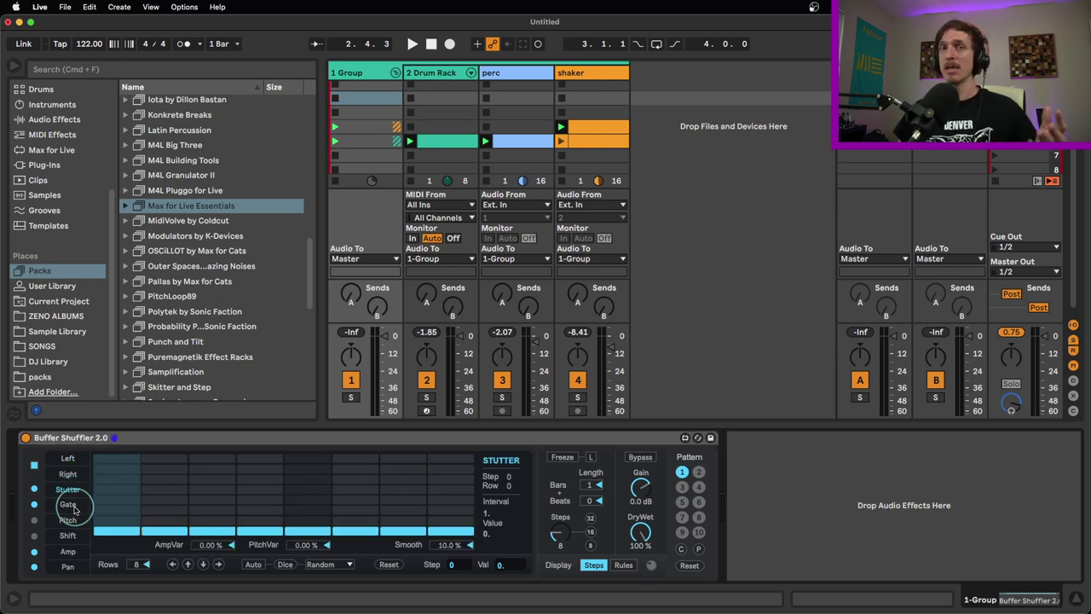
pyautogui.click(72, 506)
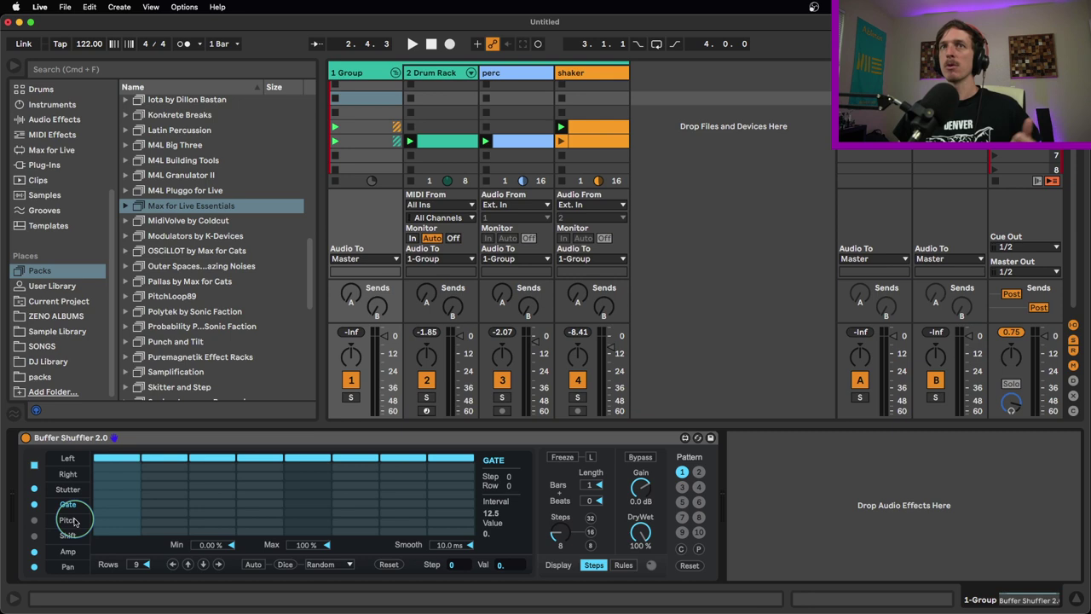
pyautogui.click(68, 521)
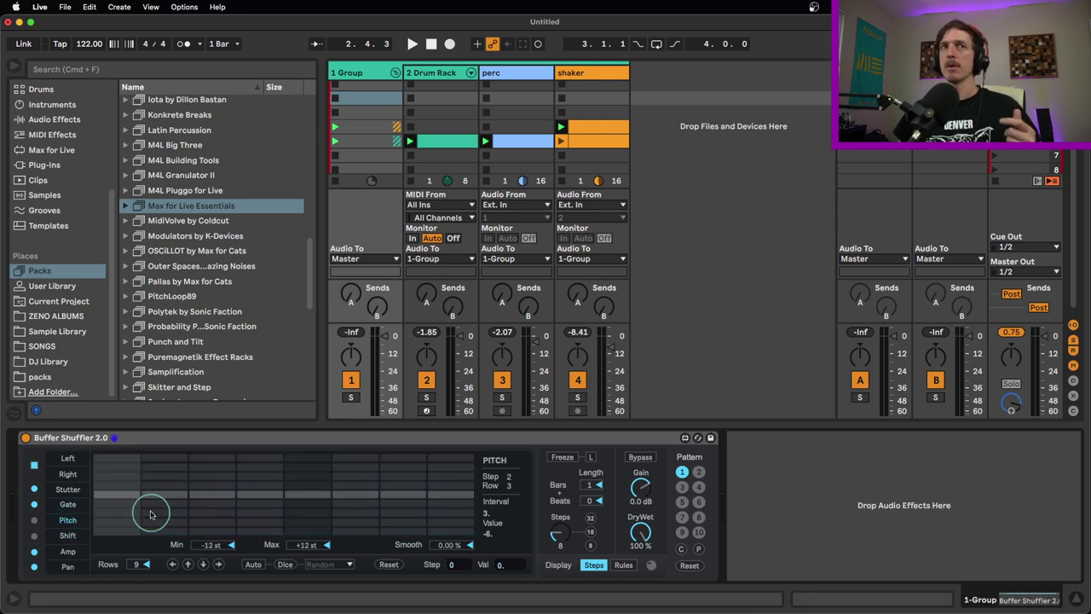
pyautogui.click(68, 535)
pyautogui.click(68, 551)
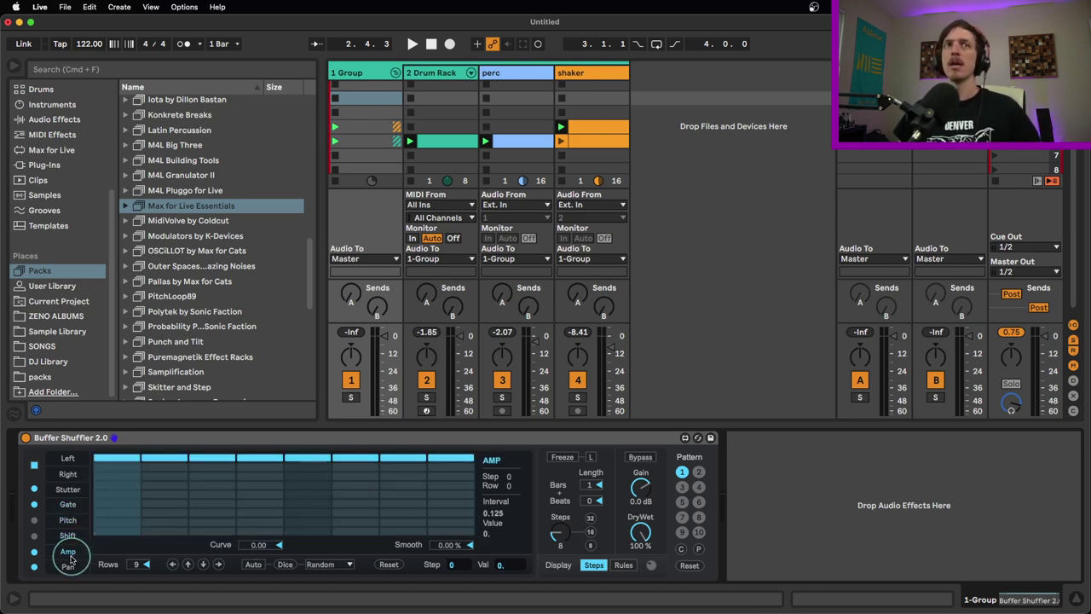
pyautogui.click(72, 567)
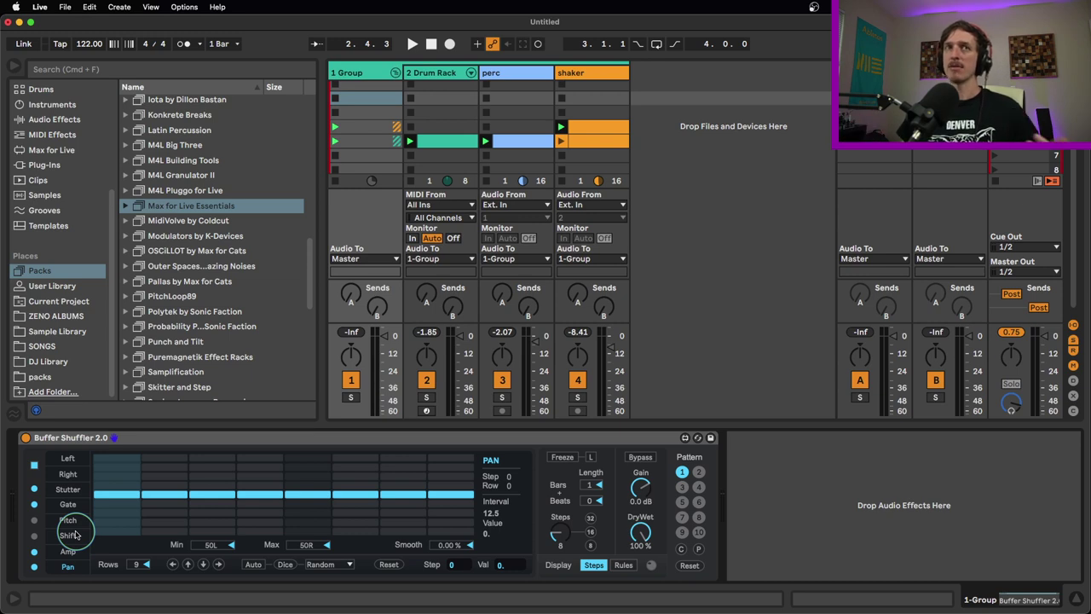
pyautogui.click(70, 474)
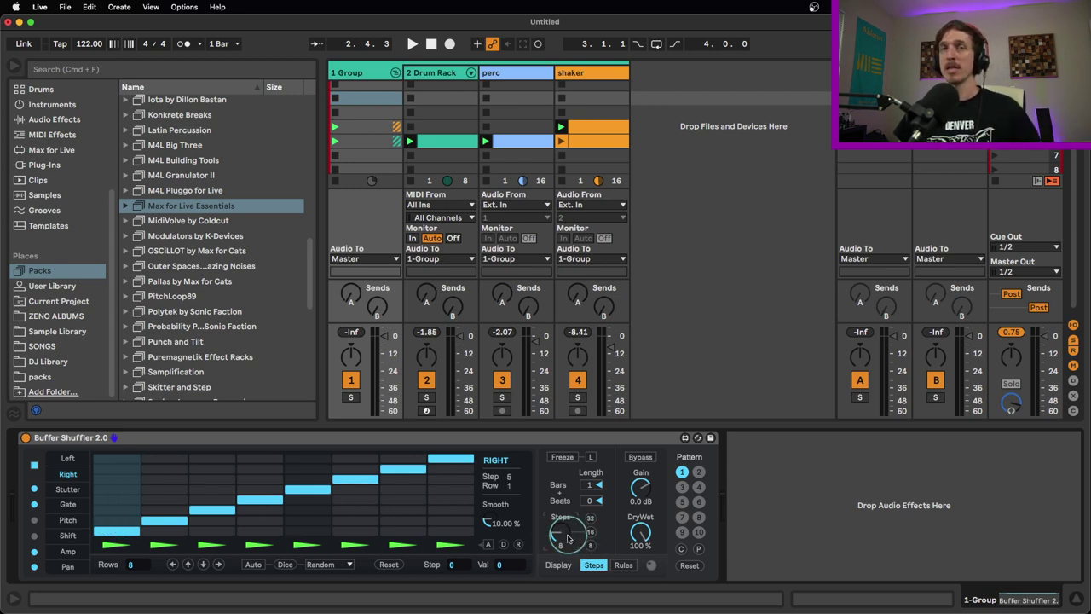
# Step: Try a longer step count, return the pattern to 8 steps, and start playback
pyautogui.moveTo(559, 535); pyautogui.dragTo(559, 498)
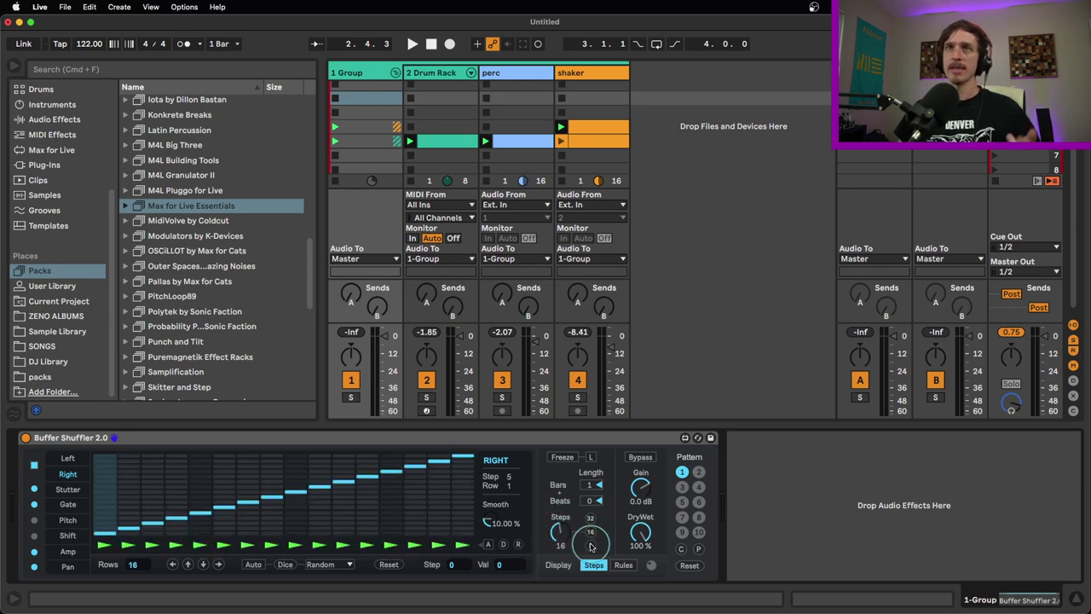
pyautogui.click(591, 546)
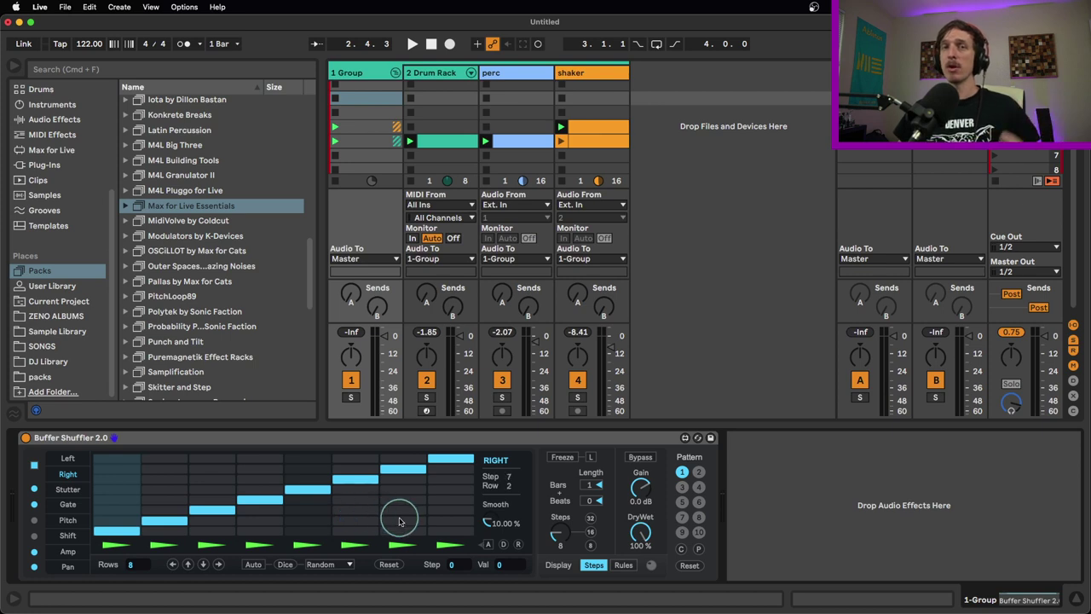
pyautogui.press('space')
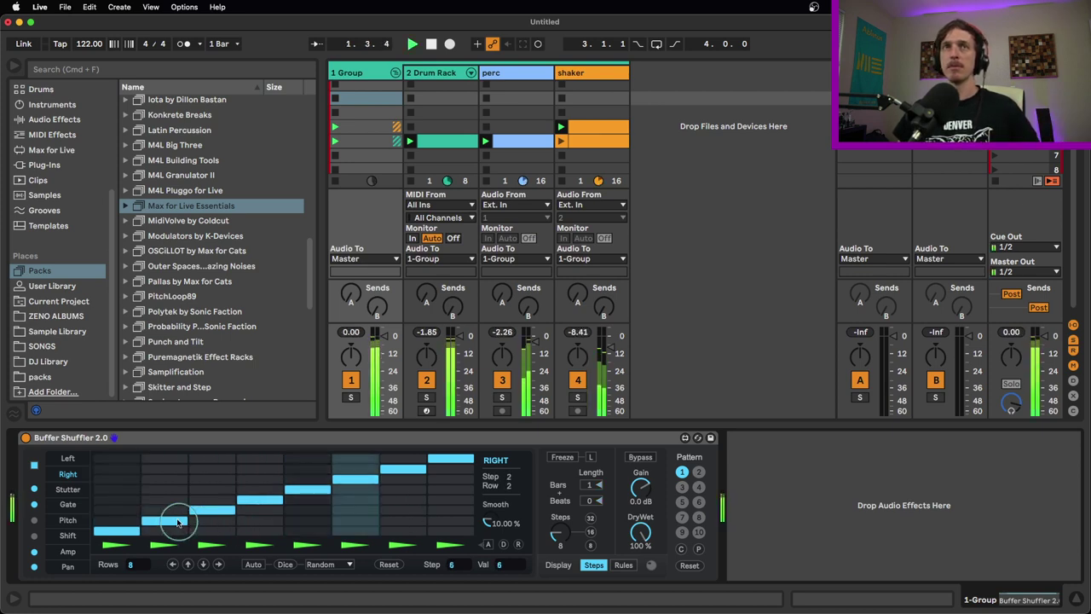
# Step: Redraw Right steps 2, 4 and 5, lower steps 6–7, and drop step 8 to row 5
pyautogui.moveTo(175, 507)
pyautogui.mouseDown()
pyautogui.moveTo(266, 524)
pyautogui.moveTo(311, 516)
pyautogui.mouseUp()
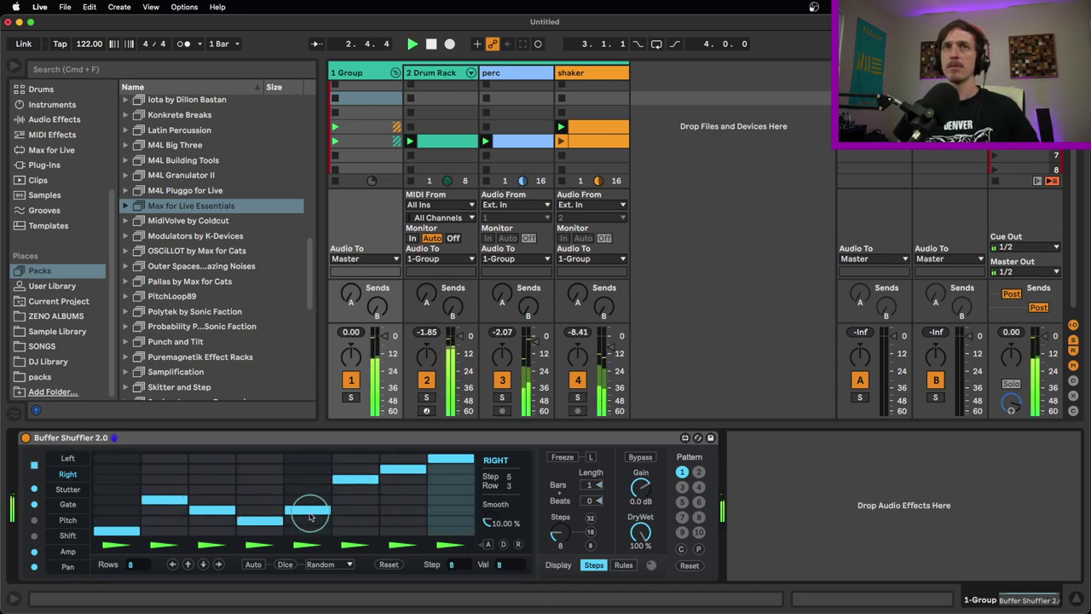
pyautogui.click(367, 500)
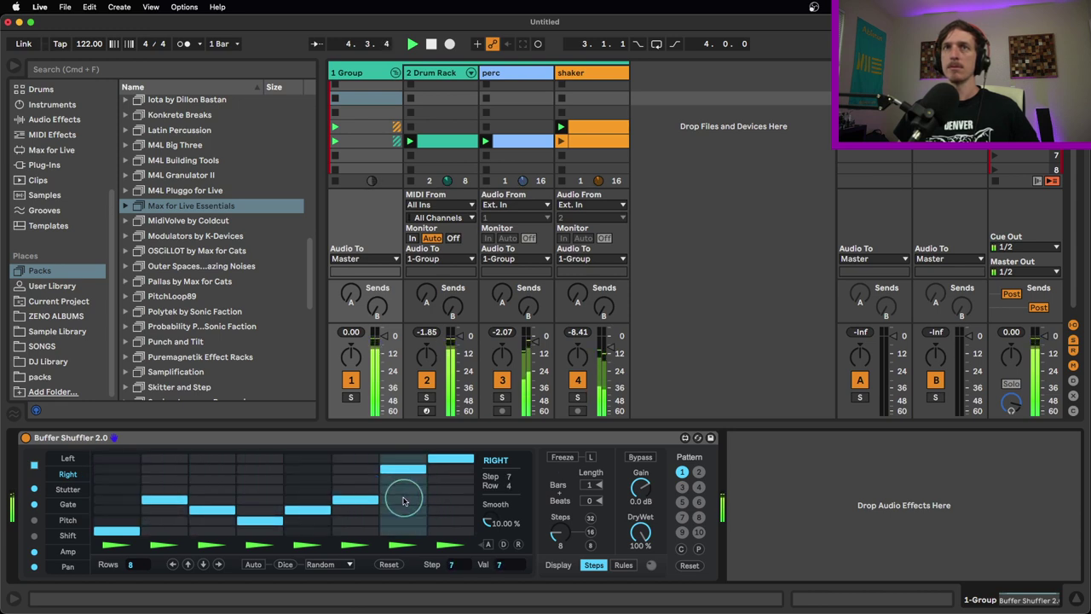
pyautogui.click(404, 491)
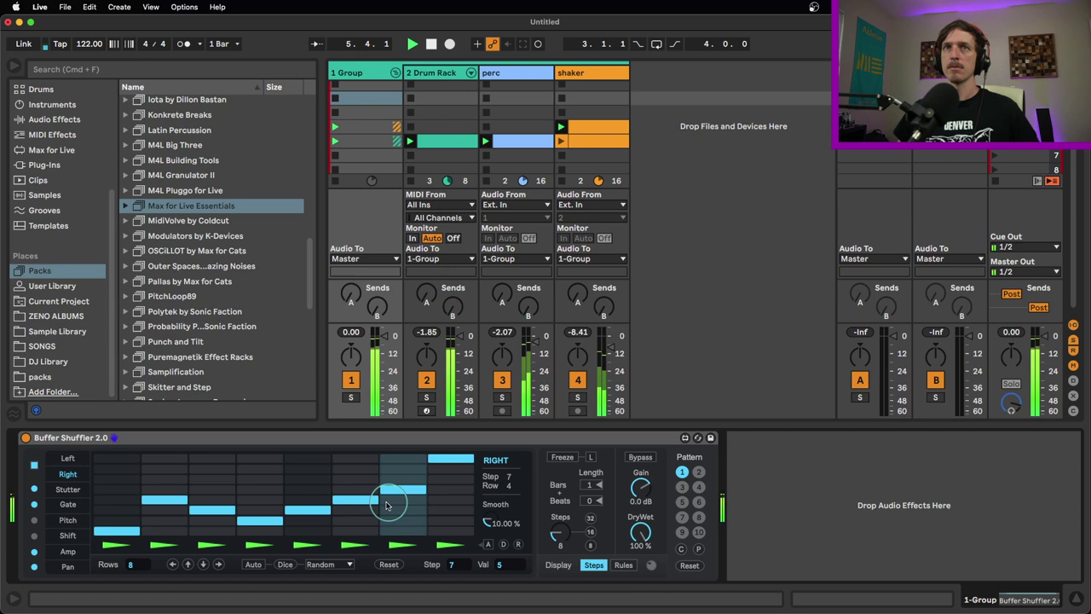
pyautogui.click(434, 478)
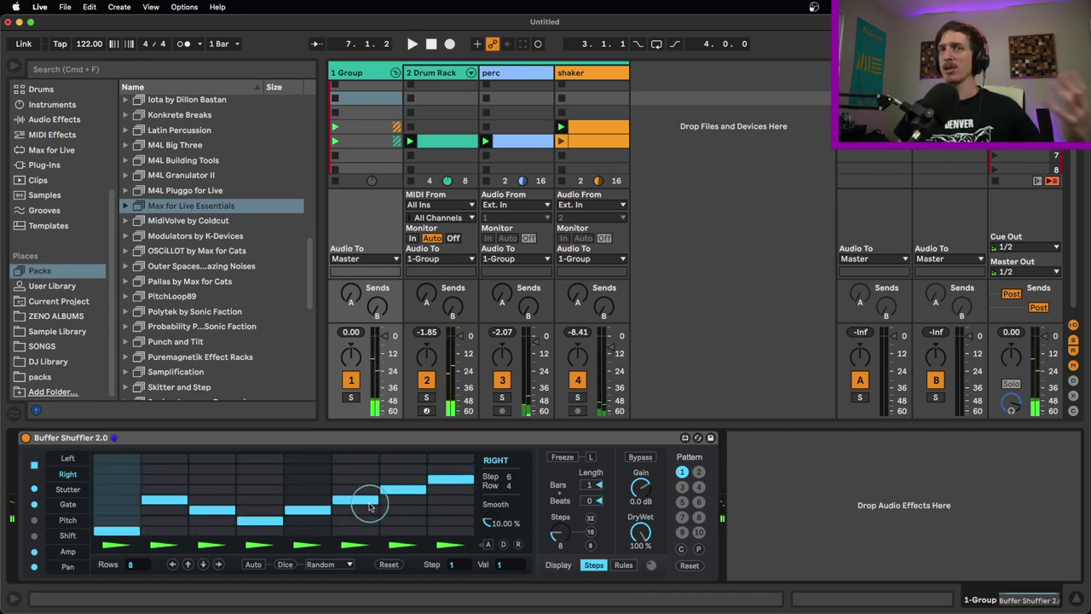
# Step: Extend the Right sequence to 16 steps, raise steps 6 and 7, and start playback
pyautogui.click(589, 532)
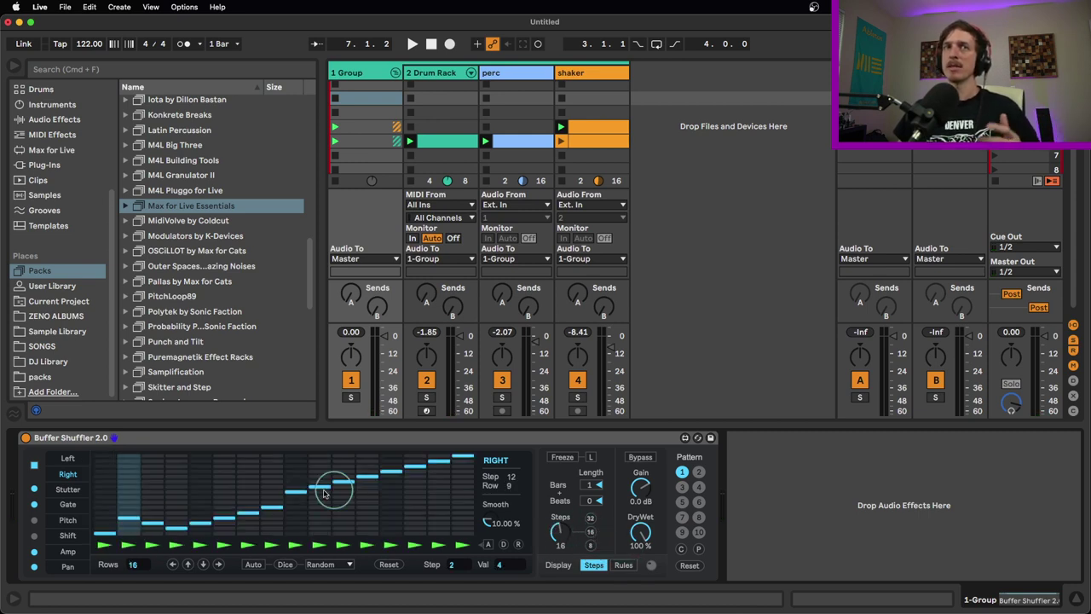
pyautogui.moveTo(223, 514); pyautogui.dragTo(244, 495)
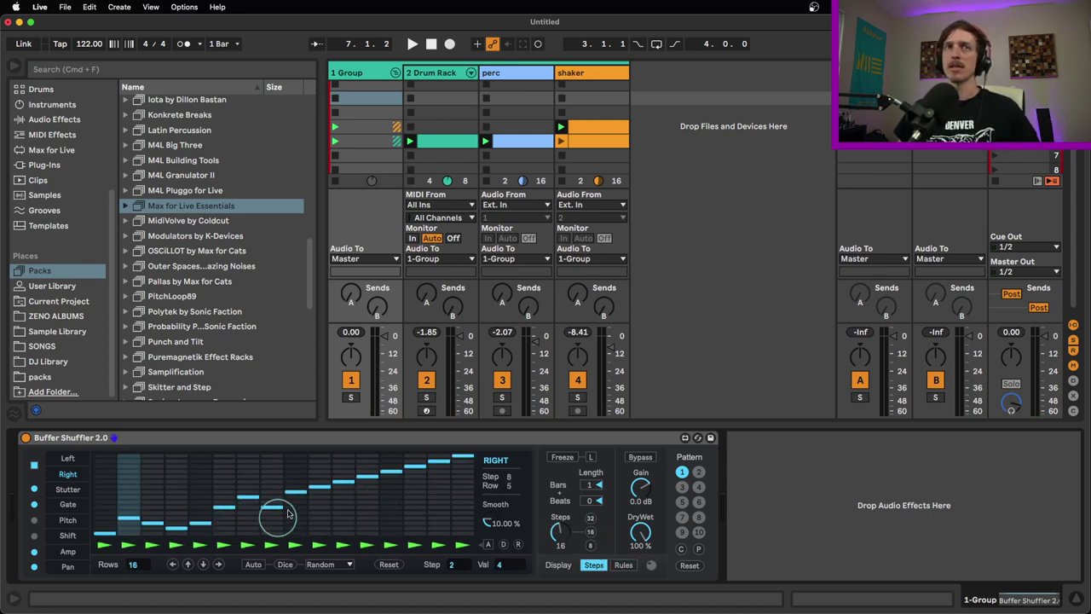
pyautogui.press('space')
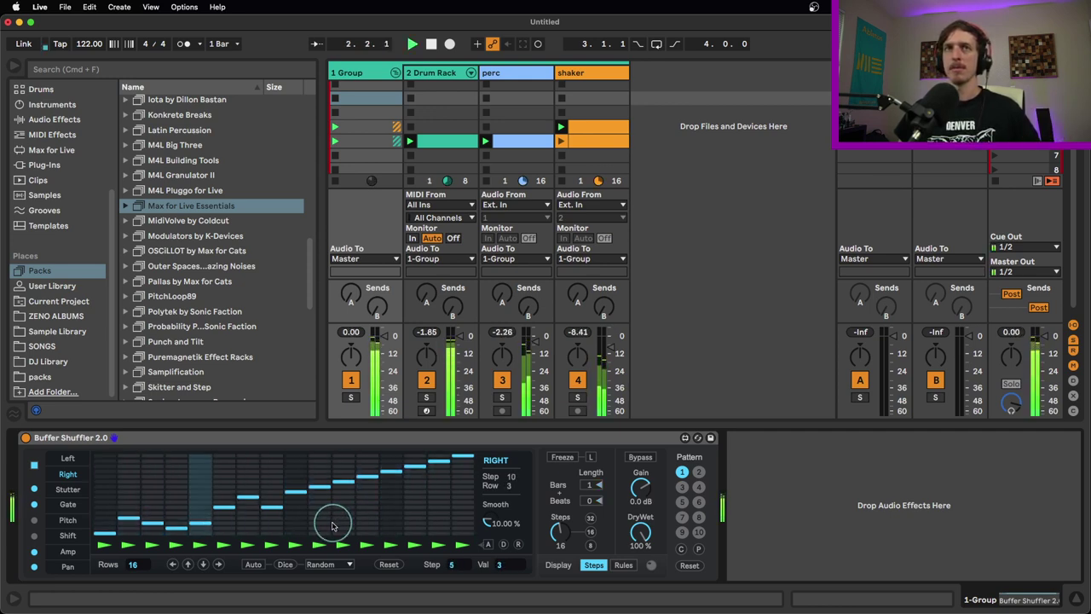
# Step: Lower steps 12–14, drop step 15 to about row 12, and raise step 10 to row 14
pyautogui.click(319, 496)
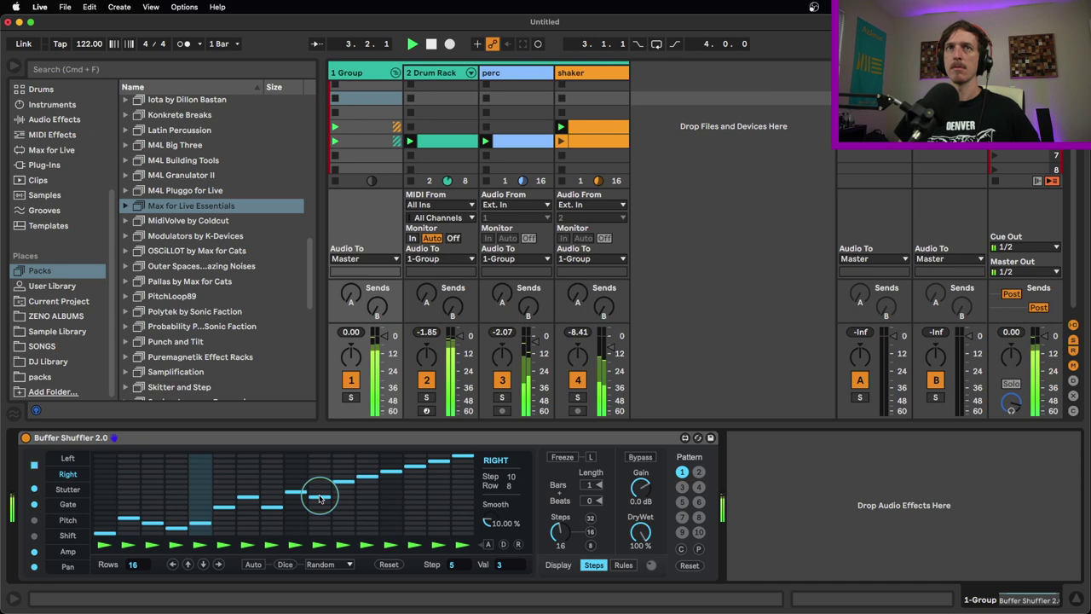
pyautogui.click(366, 497)
pyautogui.click(391, 476)
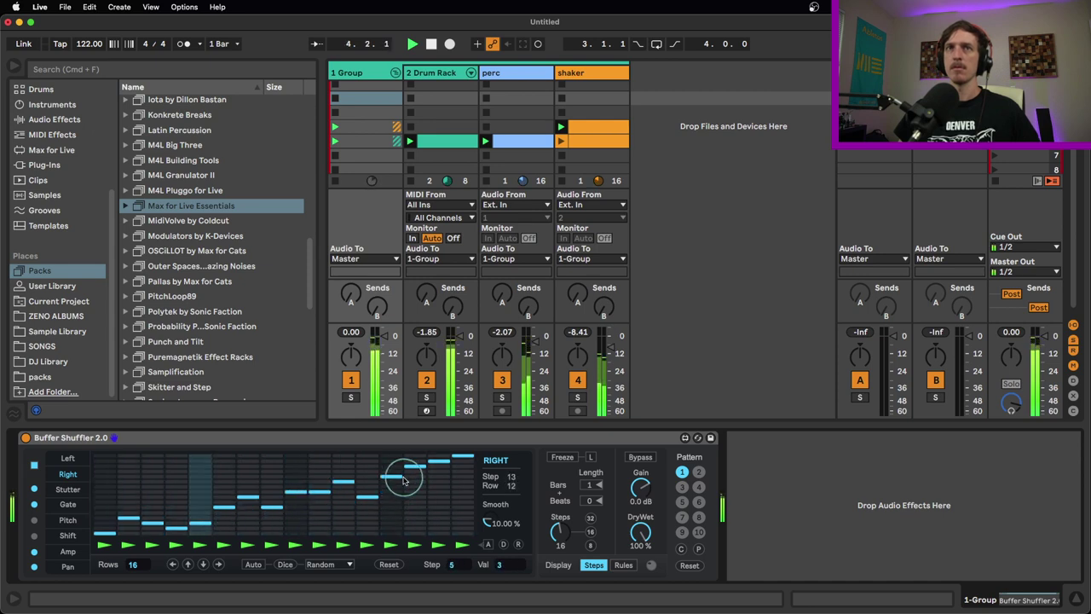
pyautogui.click(414, 481)
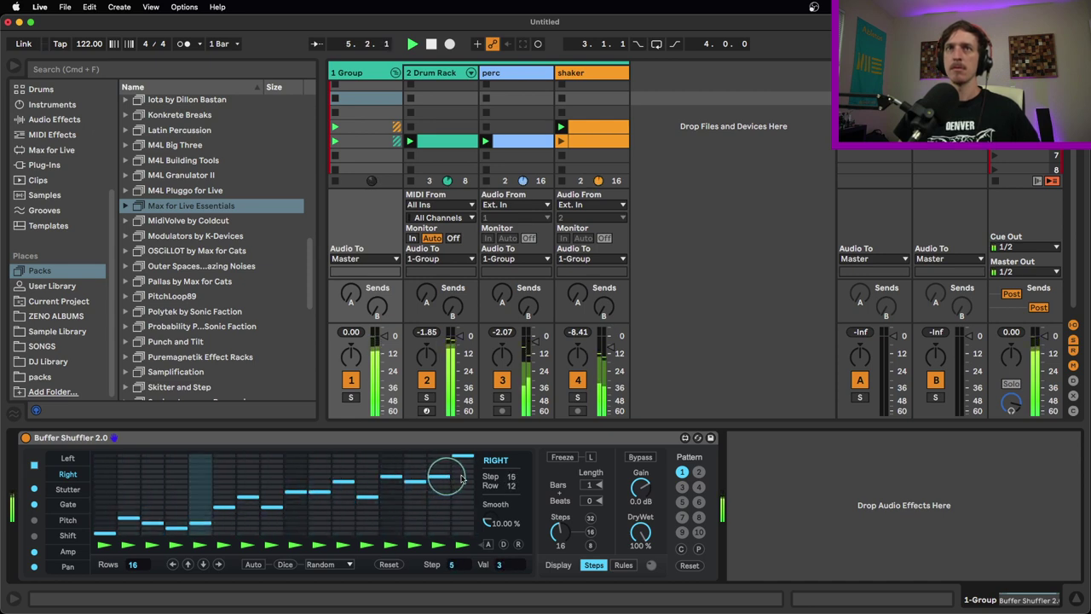
pyautogui.click(438, 477)
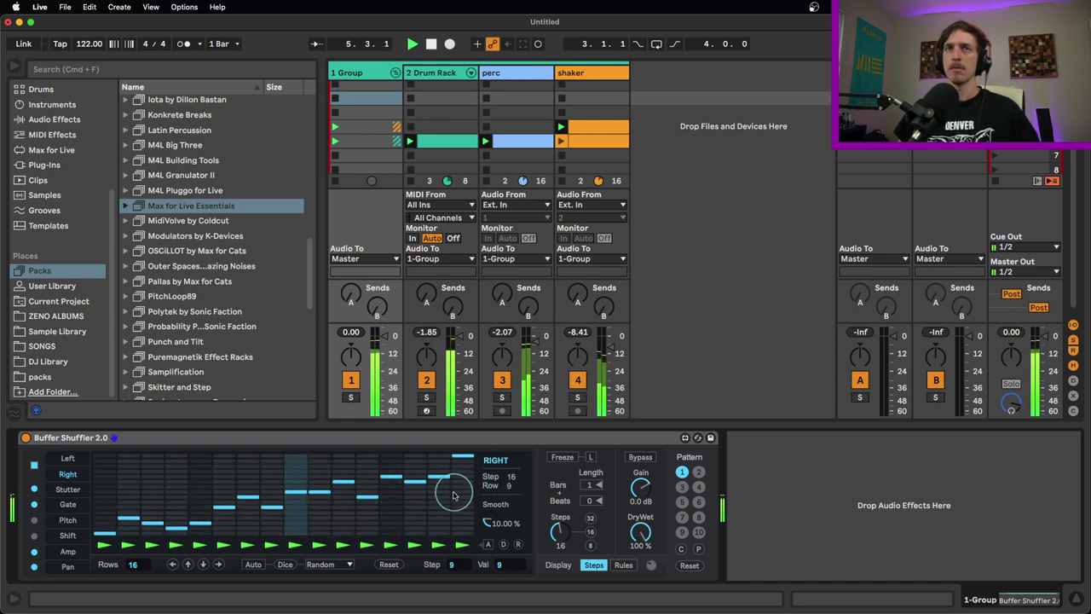
pyautogui.click(324, 477)
pyautogui.click(323, 469)
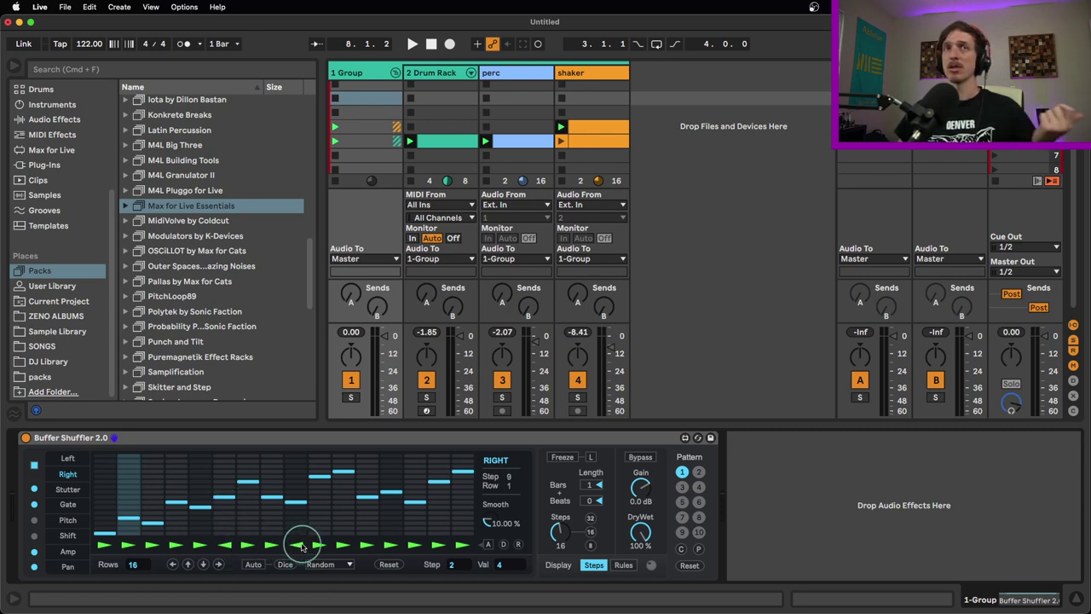
# Step: Restart drum playback and raise Right step 14 to row 9
pyautogui.press('space')
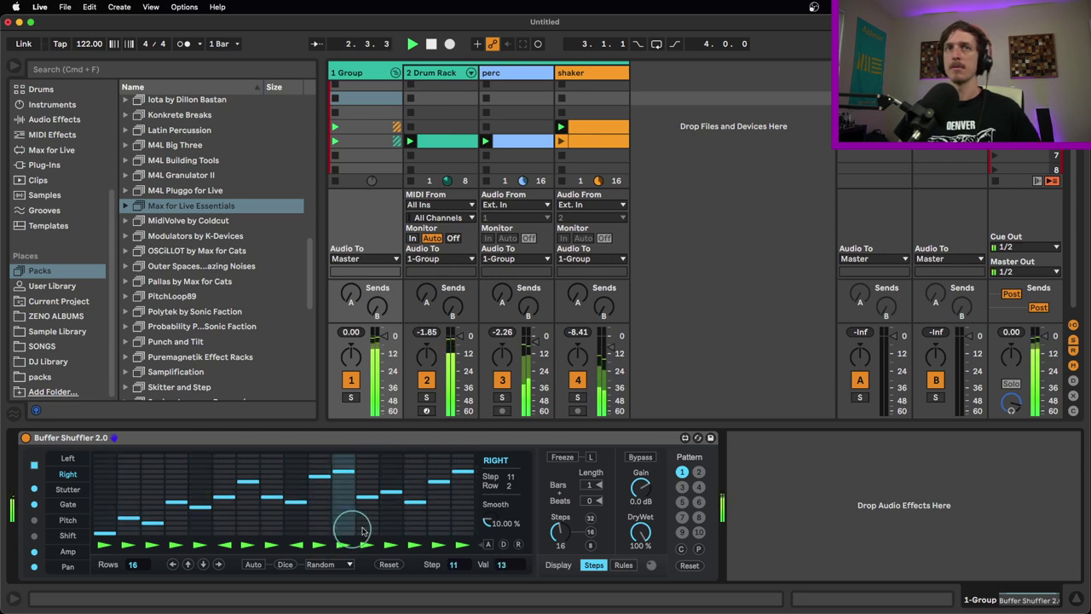
pyautogui.click(420, 492)
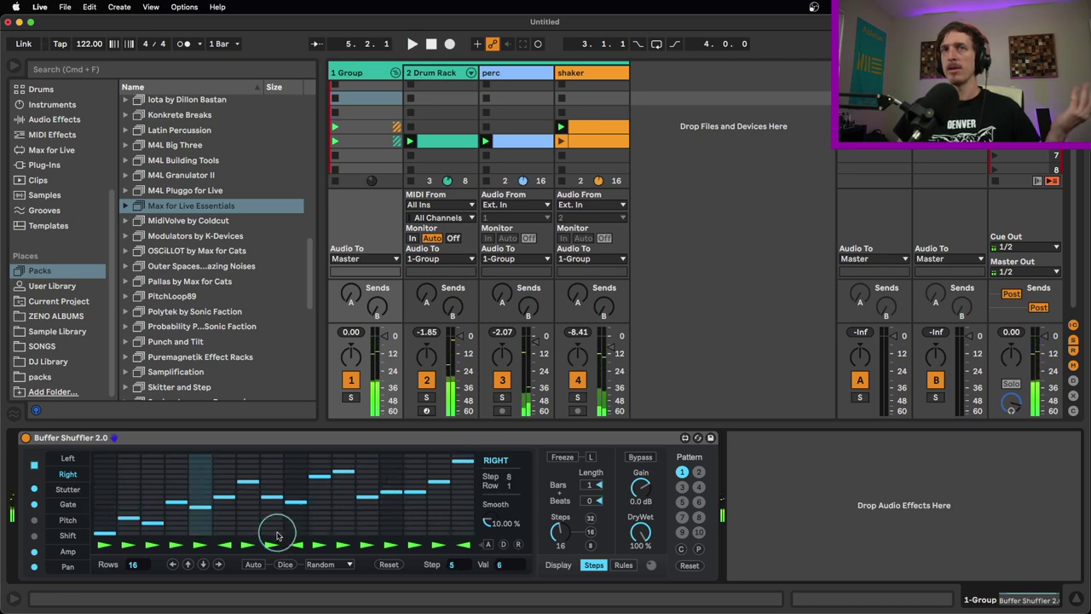
# Step: Shorten the Right lane to 8 steps, redraw a staircase, and set steps 4 and 8 to X
pyautogui.click(589, 545)
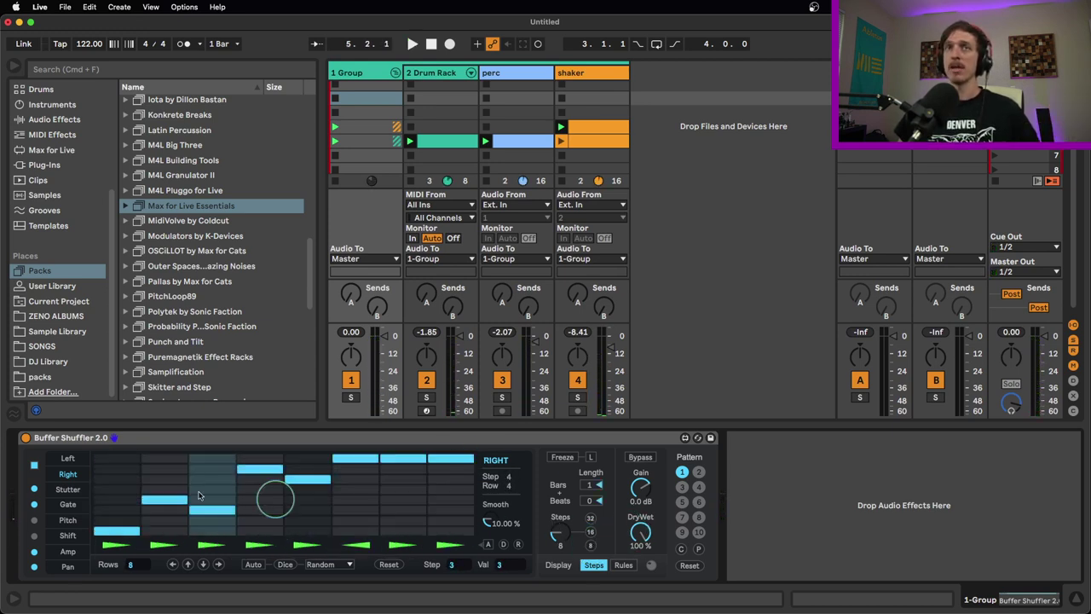
pyautogui.moveTo(186, 521)
pyautogui.mouseDown()
pyautogui.moveTo(308, 477)
pyautogui.moveTo(452, 467)
pyautogui.moveTo(268, 499)
pyautogui.moveTo(348, 496)
pyautogui.moveTo(318, 481)
pyautogui.moveTo(336, 521)
pyautogui.mouseUp()
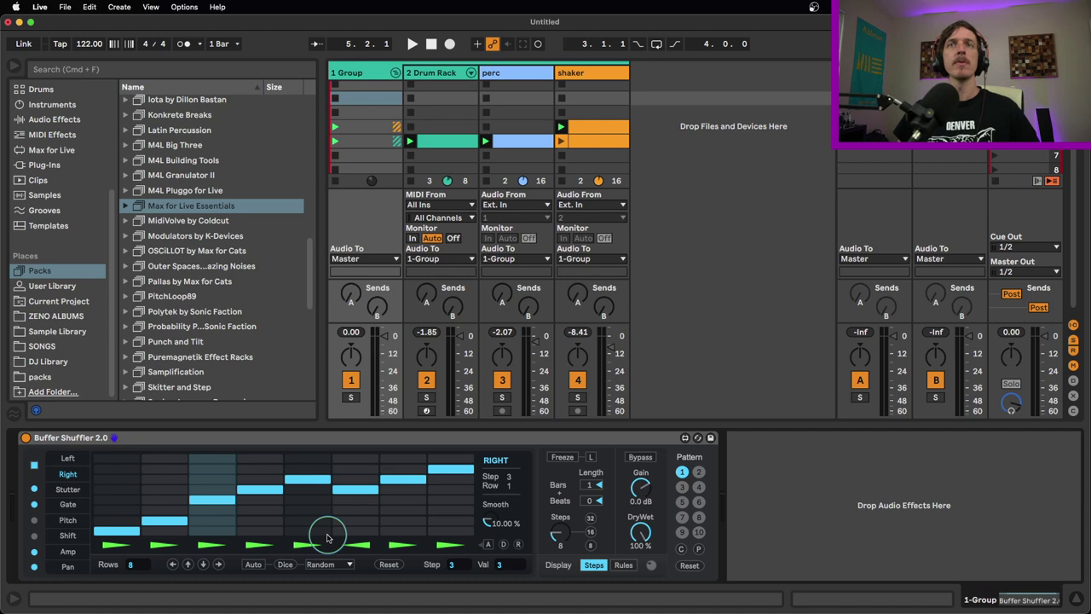
pyautogui.press('space')
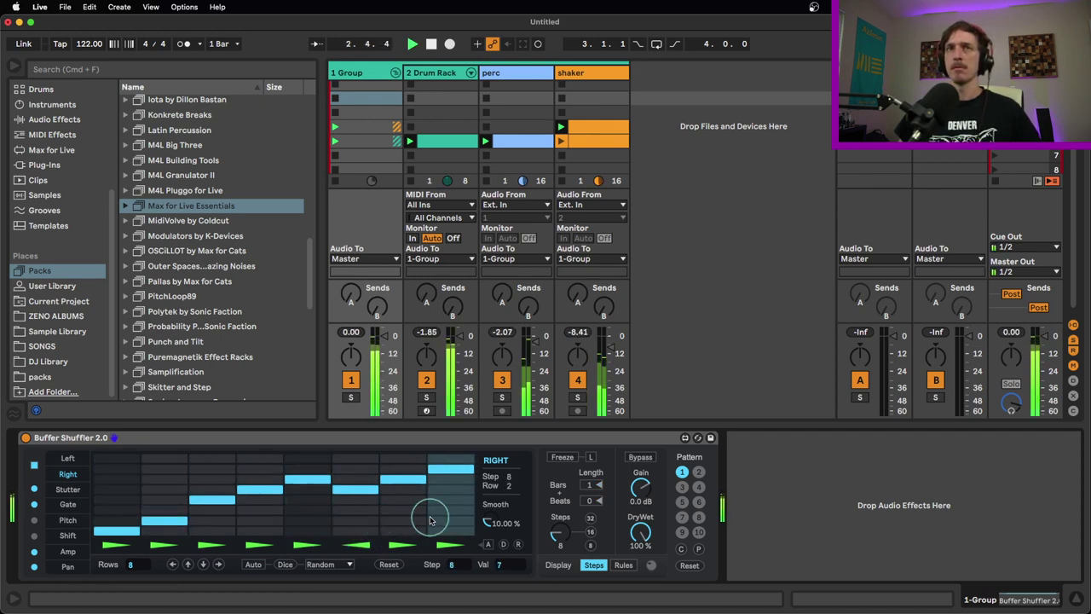
pyautogui.click(456, 545)
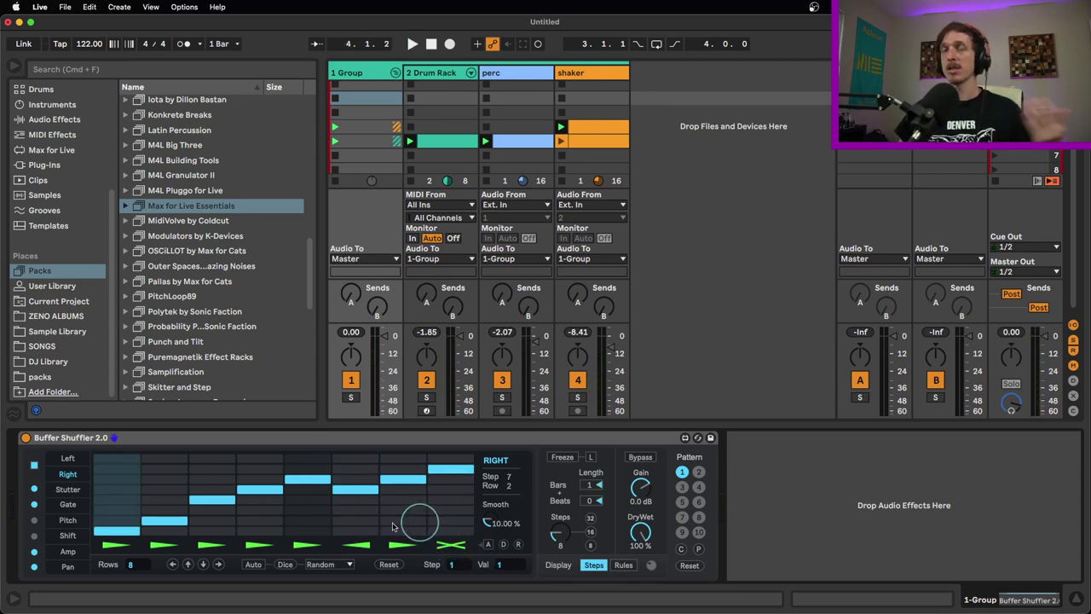
pyautogui.click(260, 544)
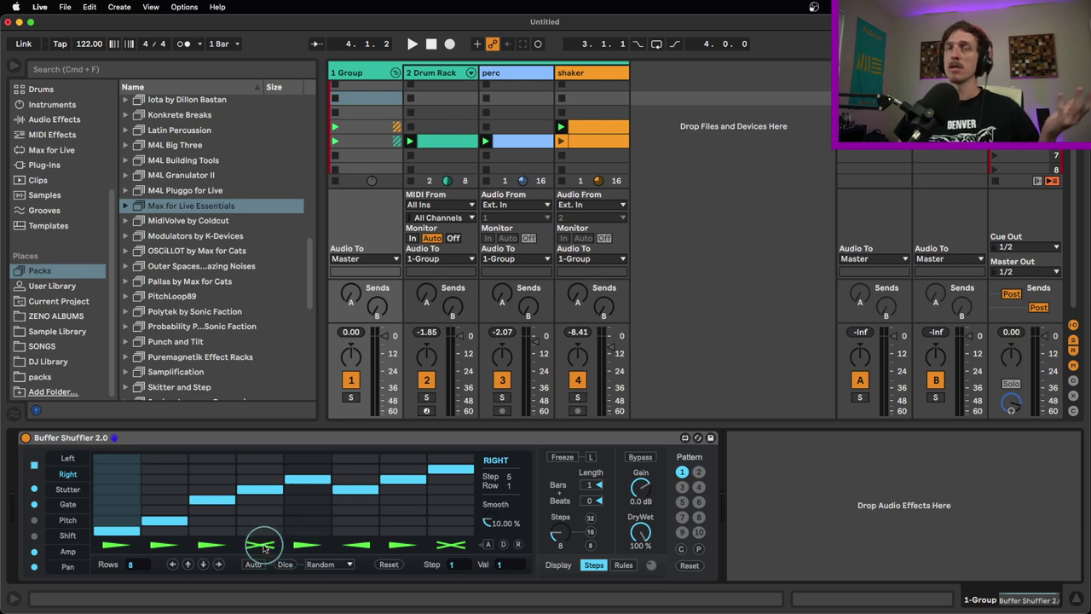
pyautogui.press('space')
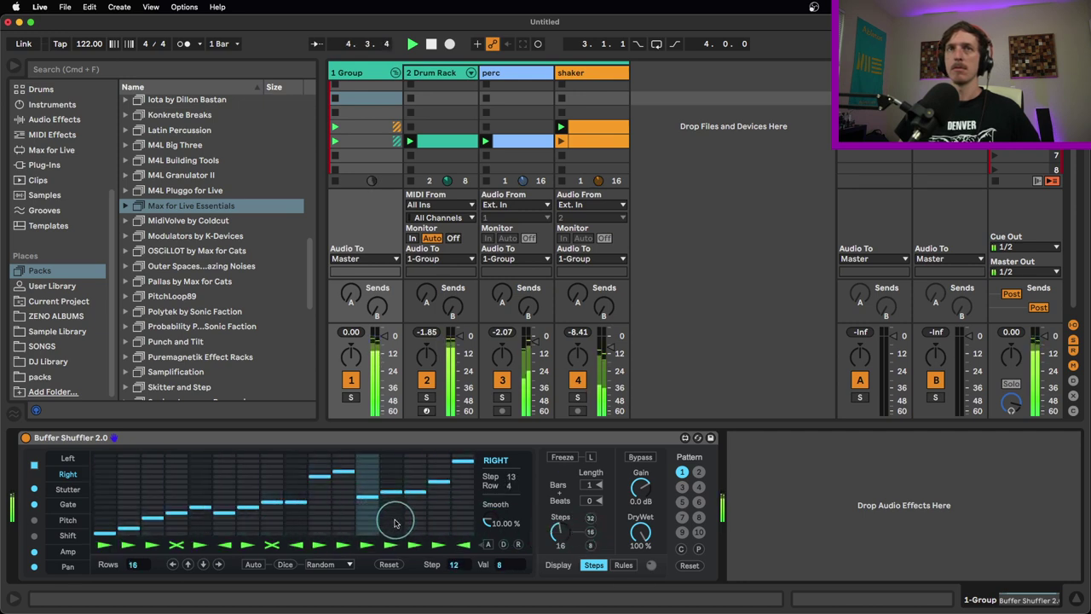
# Step: Raise step 14 to about row 11, reset step 8 forward, reverse step 13, mark step 14 X
pyautogui.click(417, 508)
pyautogui.moveTo(417, 508); pyautogui.dragTo(414, 483)
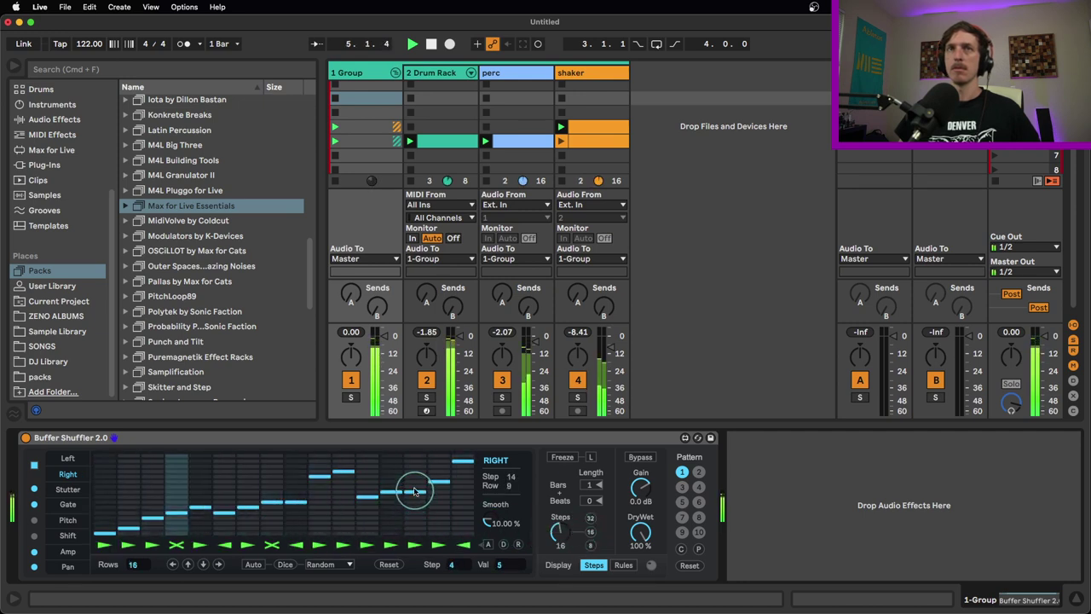
pyautogui.click(273, 545)
pyautogui.click(392, 544)
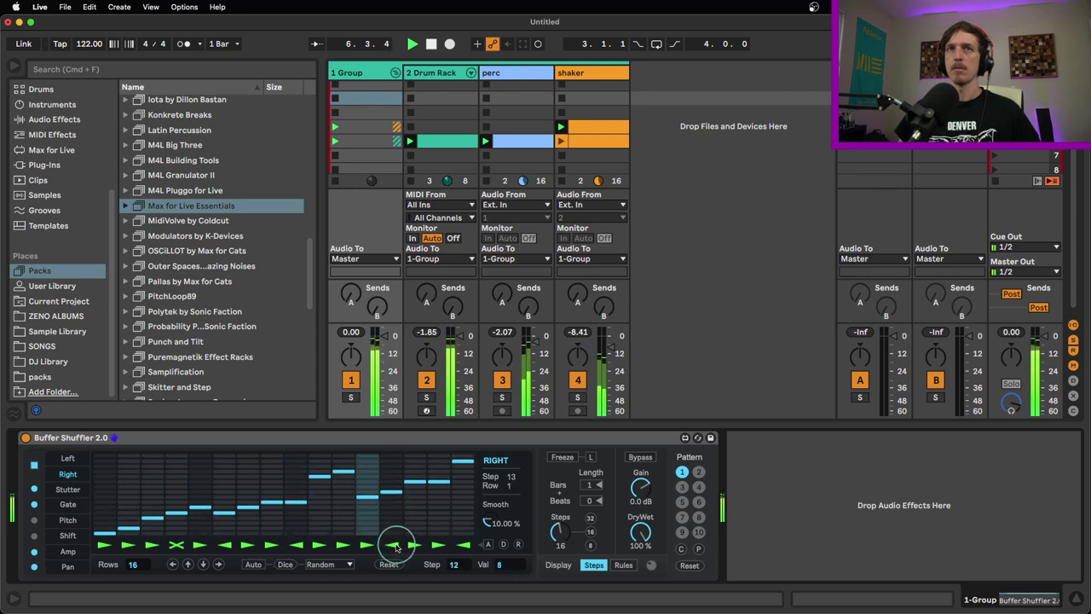
pyautogui.click(414, 543)
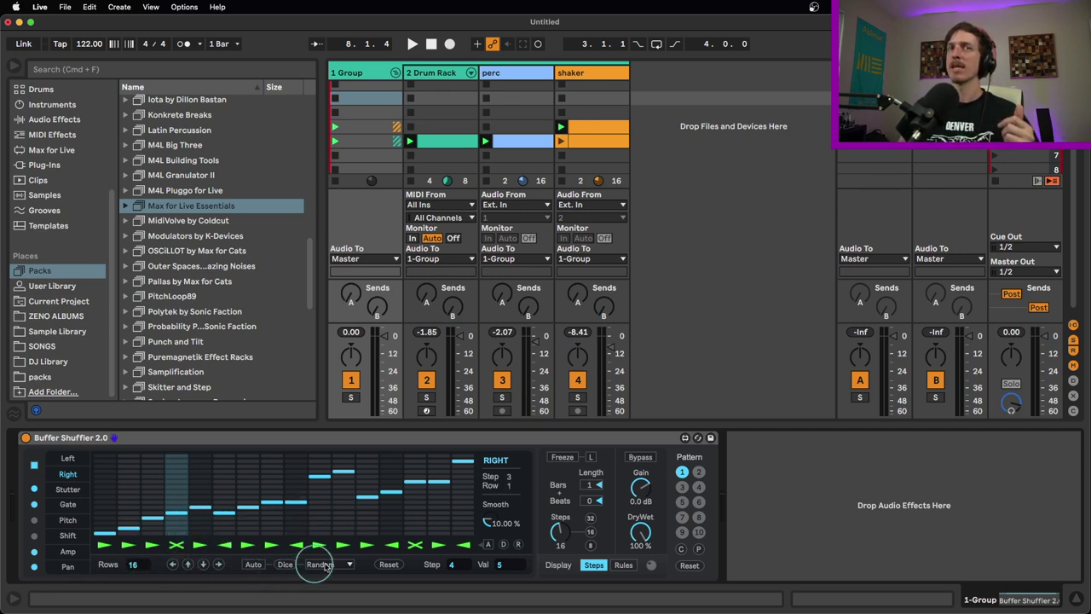
# Step: Randomise the Right pattern, play it, and shift the whole pattern up five rows
pyautogui.click(285, 565)
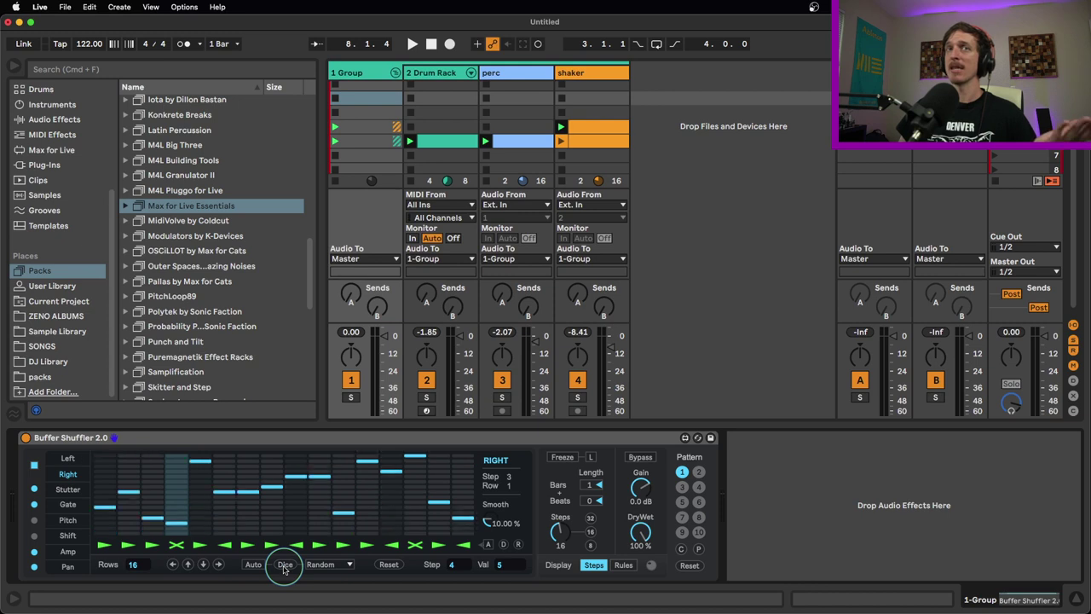
pyautogui.press('space')
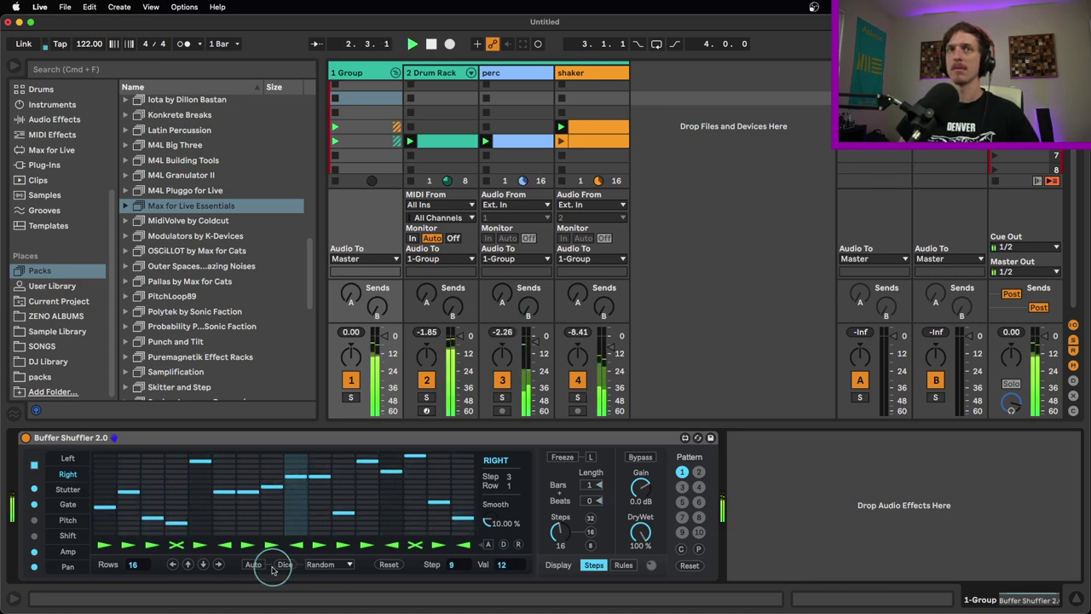
pyautogui.click(188, 564)
pyautogui.click(188, 565)
pyautogui.click(189, 564)
pyautogui.click(188, 564)
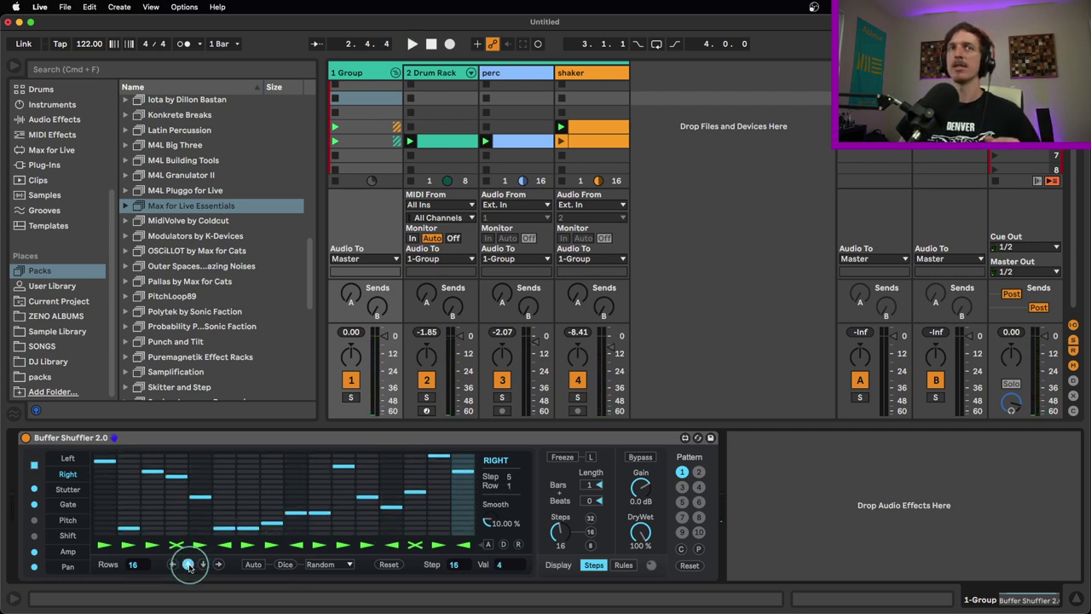
pyautogui.click(189, 564)
# Step: Nudge the pattern earlier in time, then draw a rising staircase across all 16 Right steps
pyautogui.click(175, 565)
pyautogui.click(175, 565)
pyautogui.click(175, 565)
pyautogui.click(175, 565)
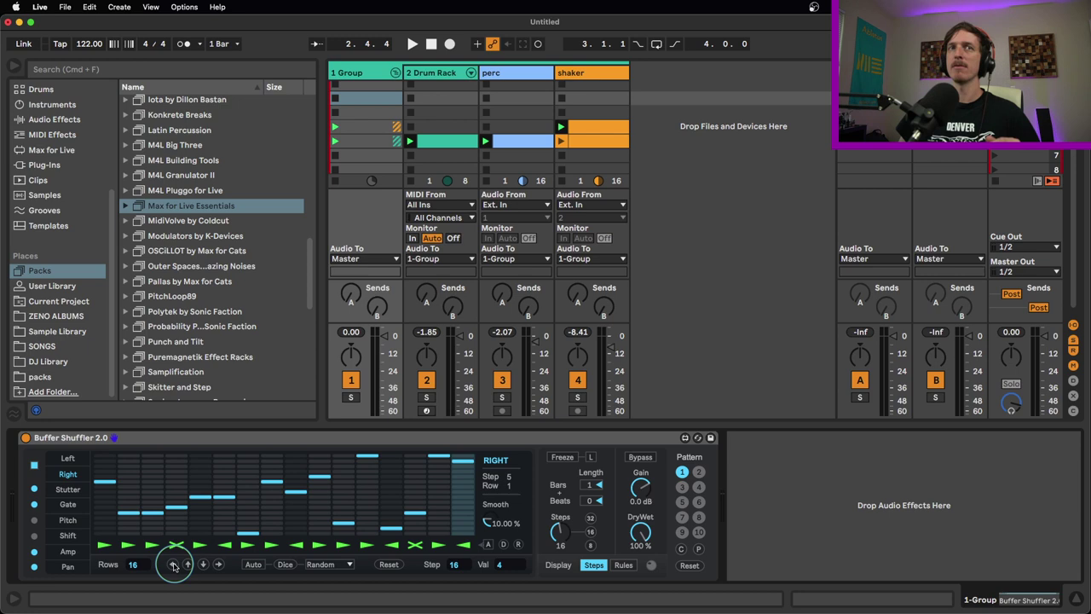
pyautogui.click(175, 565)
pyautogui.click(216, 566)
pyautogui.click(216, 566)
pyautogui.click(217, 566)
pyautogui.click(217, 565)
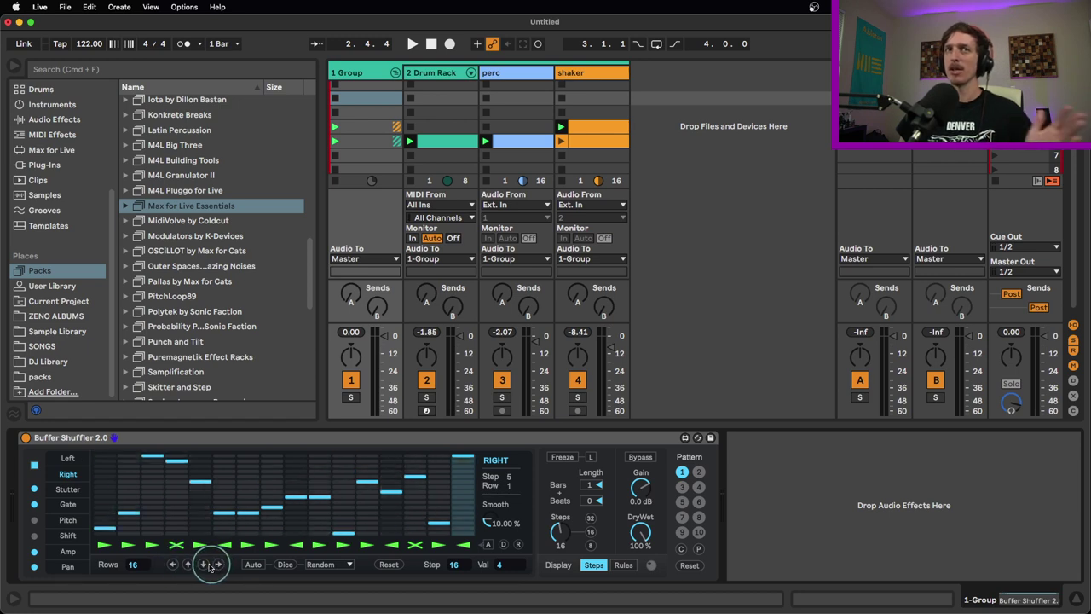
pyautogui.click(175, 565)
pyautogui.click(175, 565)
pyautogui.click(175, 566)
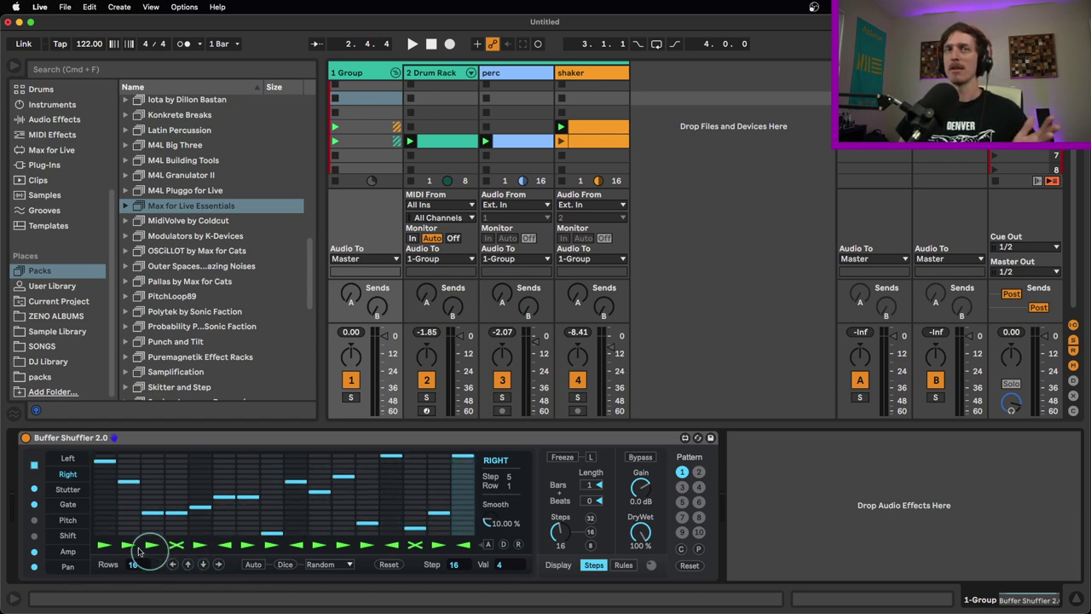
pyautogui.moveTo(106, 534)
pyautogui.mouseDown()
pyautogui.moveTo(241, 502)
pyautogui.moveTo(465, 469)
pyautogui.mouseUp()
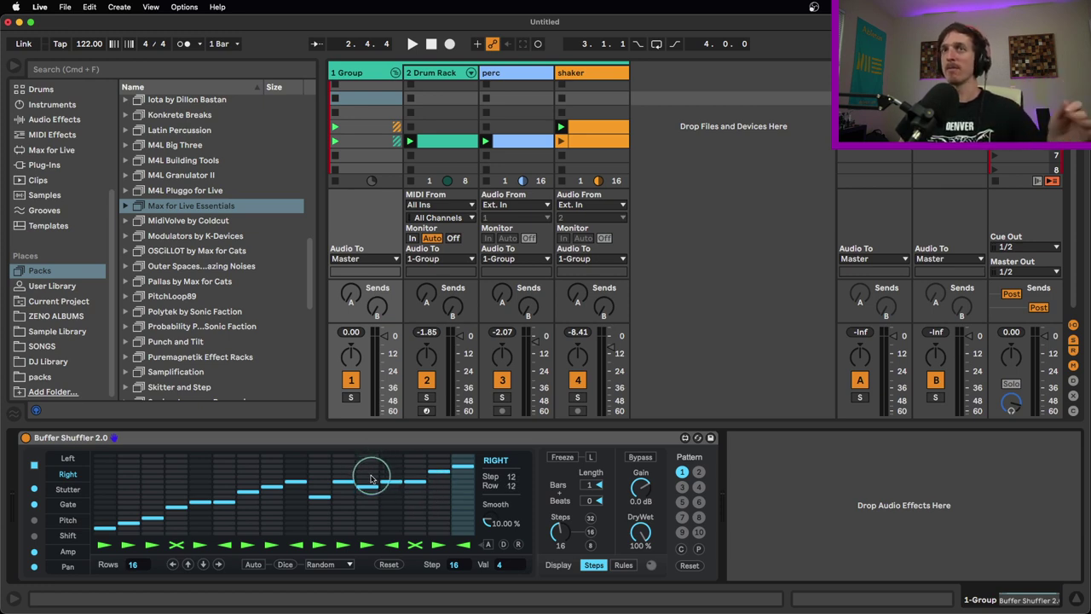
# Step: Switch to the Stutter lane, set step 2 to row 2, and start the drums playing
pyautogui.click(68, 490)
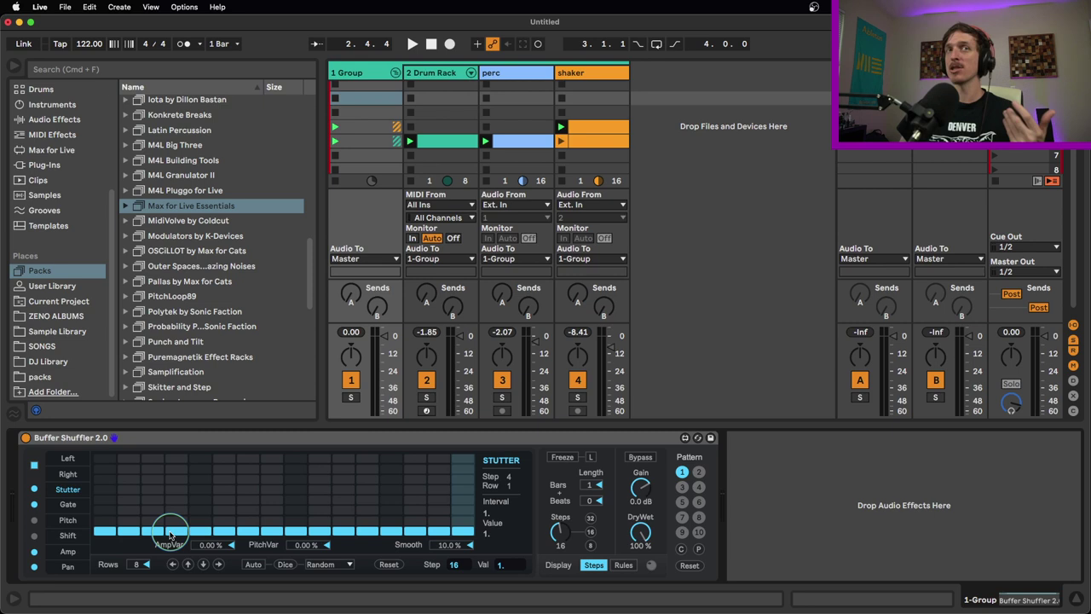
pyautogui.moveTo(139, 526); pyautogui.dragTo(135, 465)
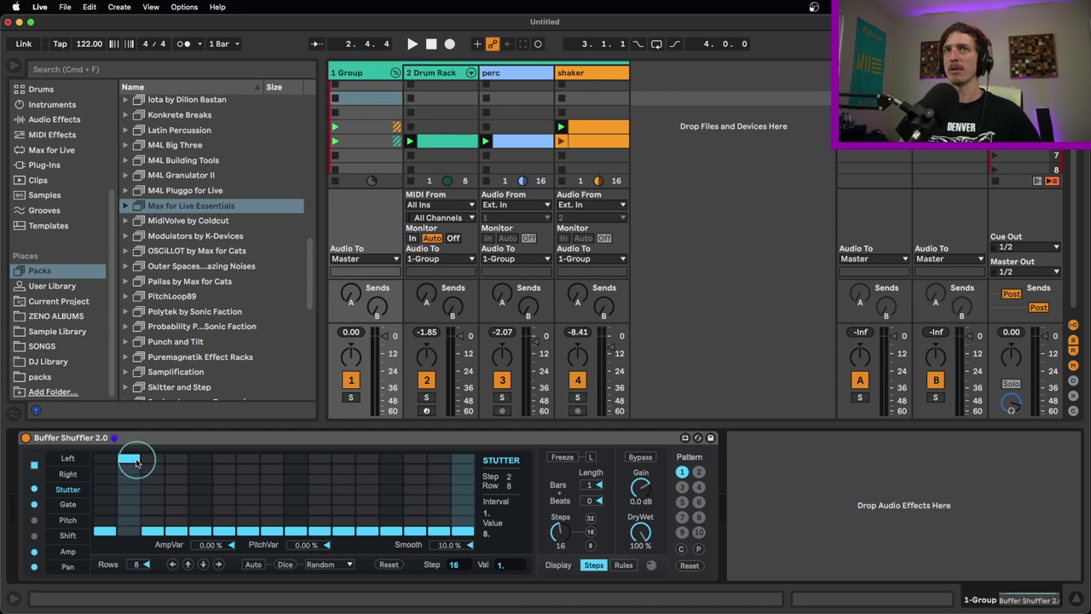
pyautogui.moveTo(136, 463); pyautogui.dragTo(133, 527)
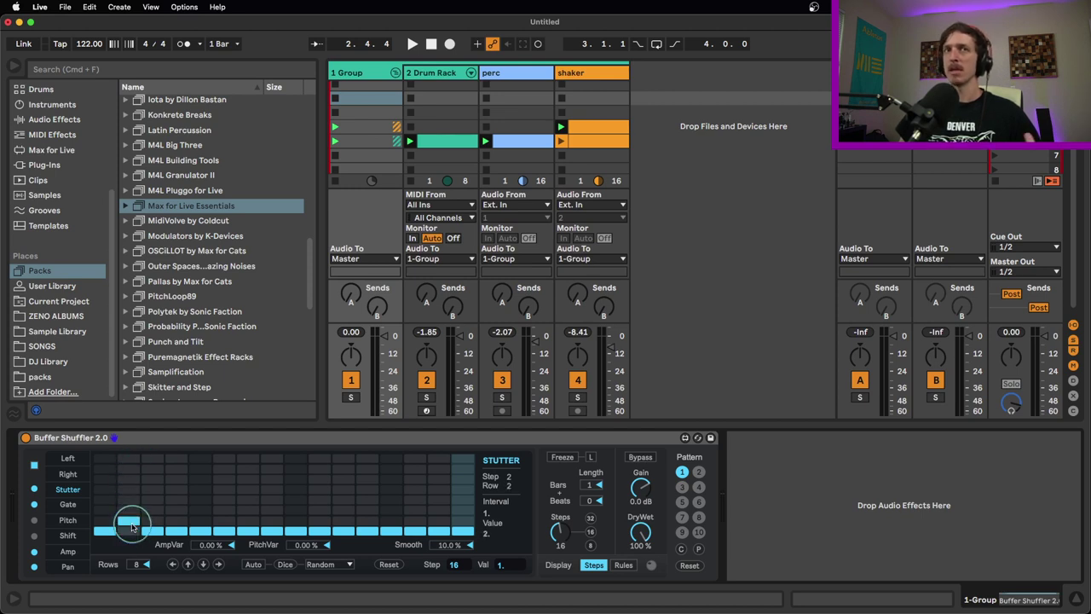
pyautogui.press('space')
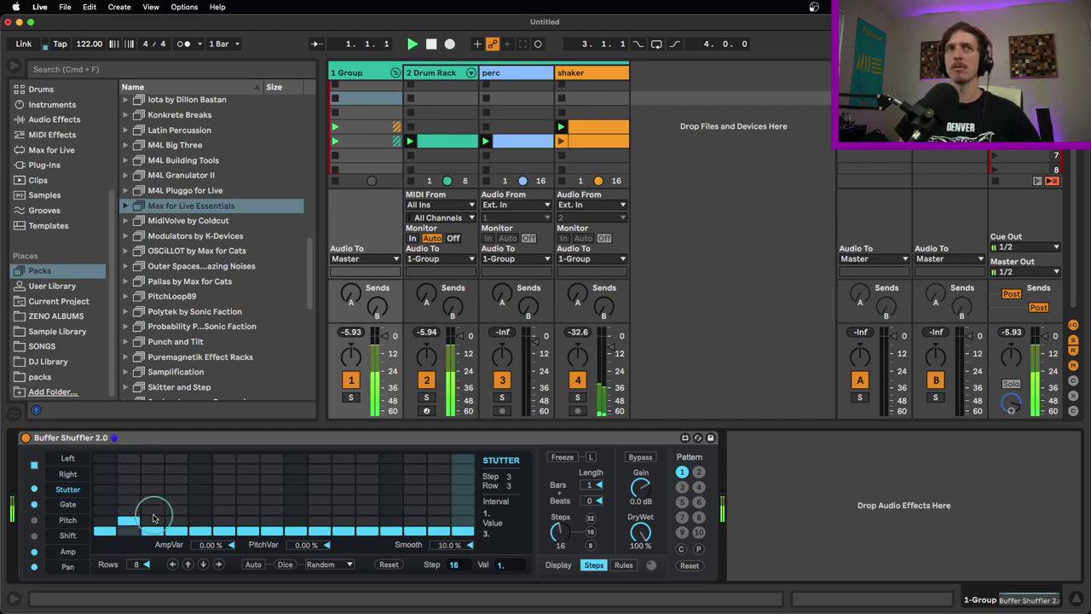
# Step: Raise Stutter steps 7, 10, 13–16 and set step 12 to row 2, climbing toward the end
pyautogui.click(247, 509)
pyautogui.click(318, 501)
pyautogui.click(390, 489)
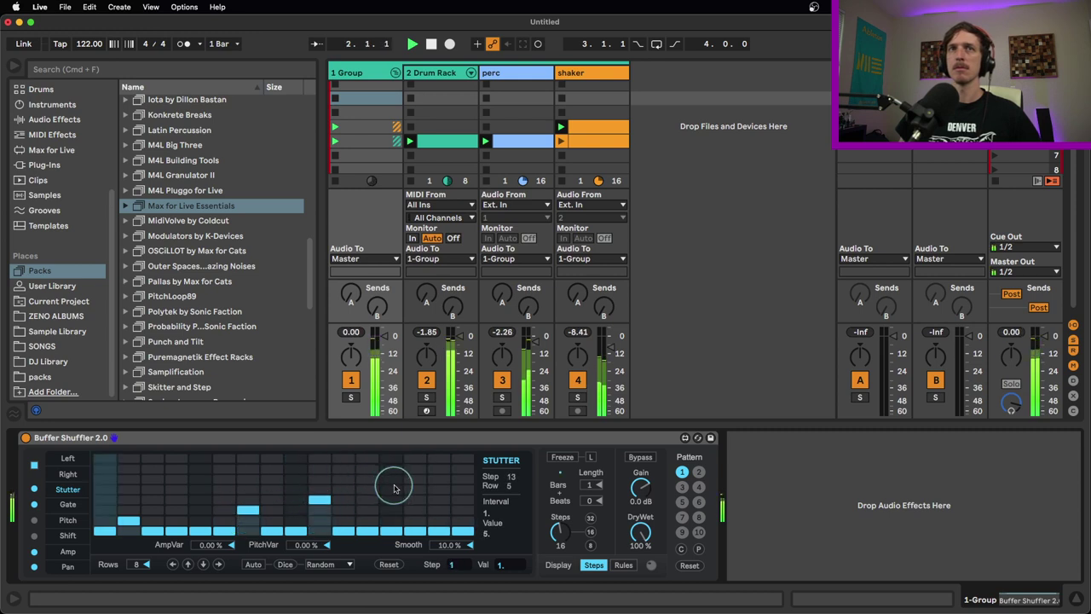
pyautogui.click(461, 470)
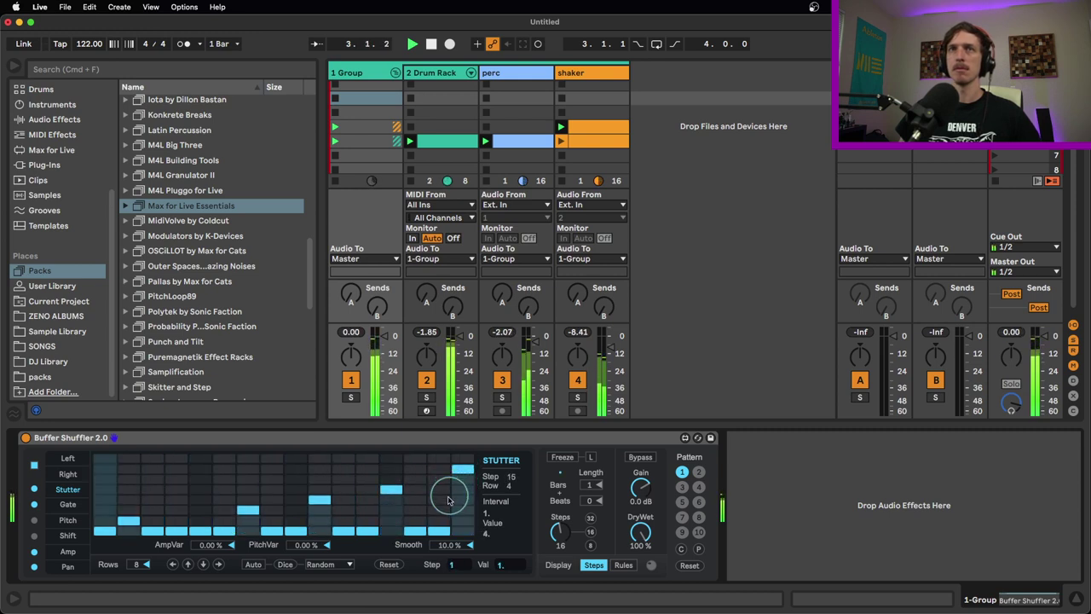
pyautogui.click(440, 480)
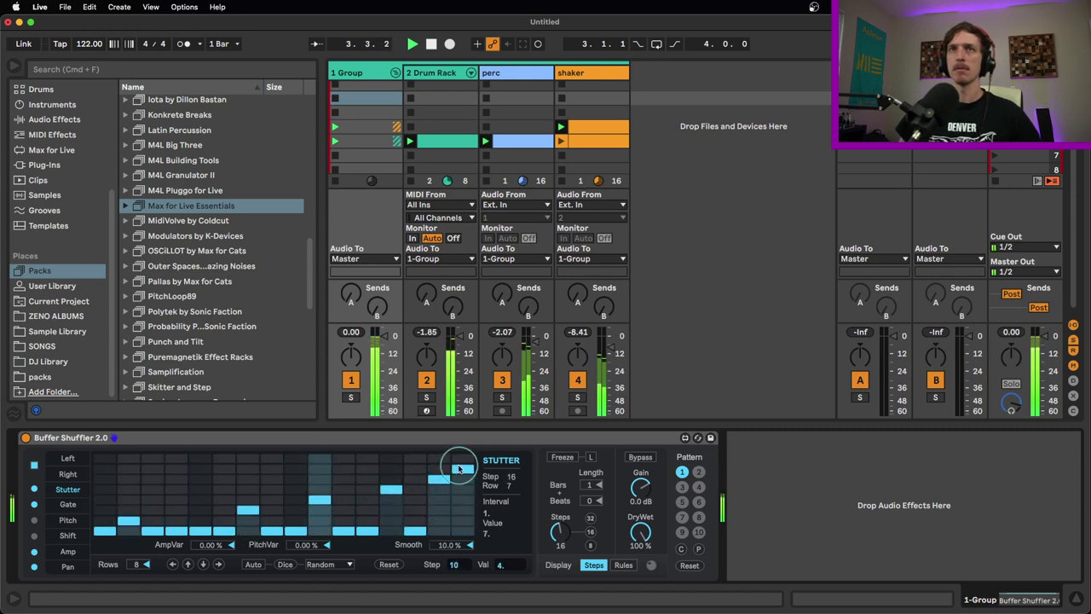
pyautogui.click(414, 510)
pyautogui.click(371, 521)
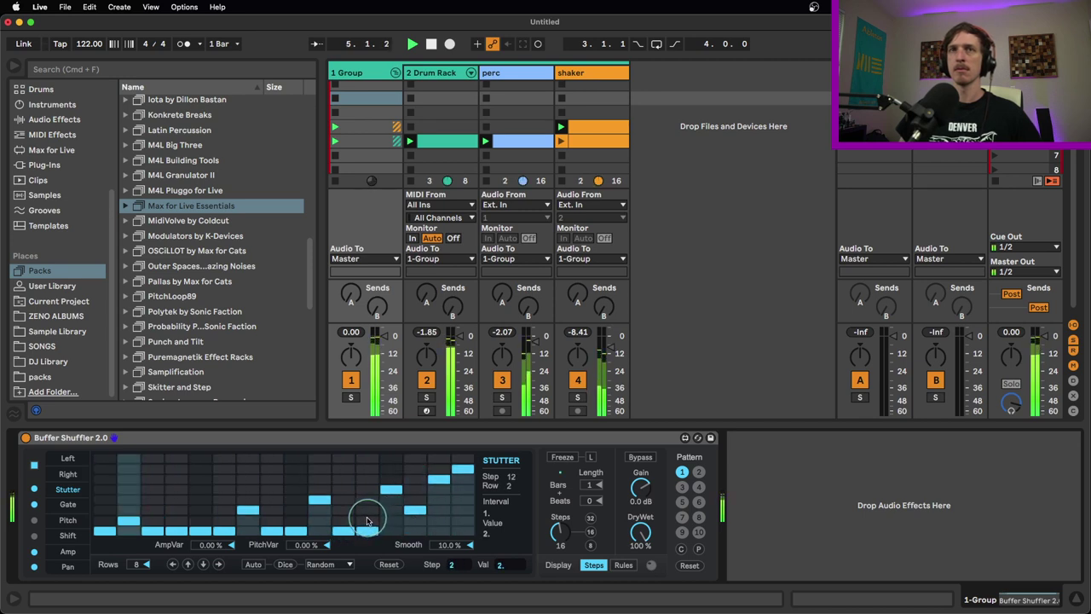
pyautogui.click(70, 493)
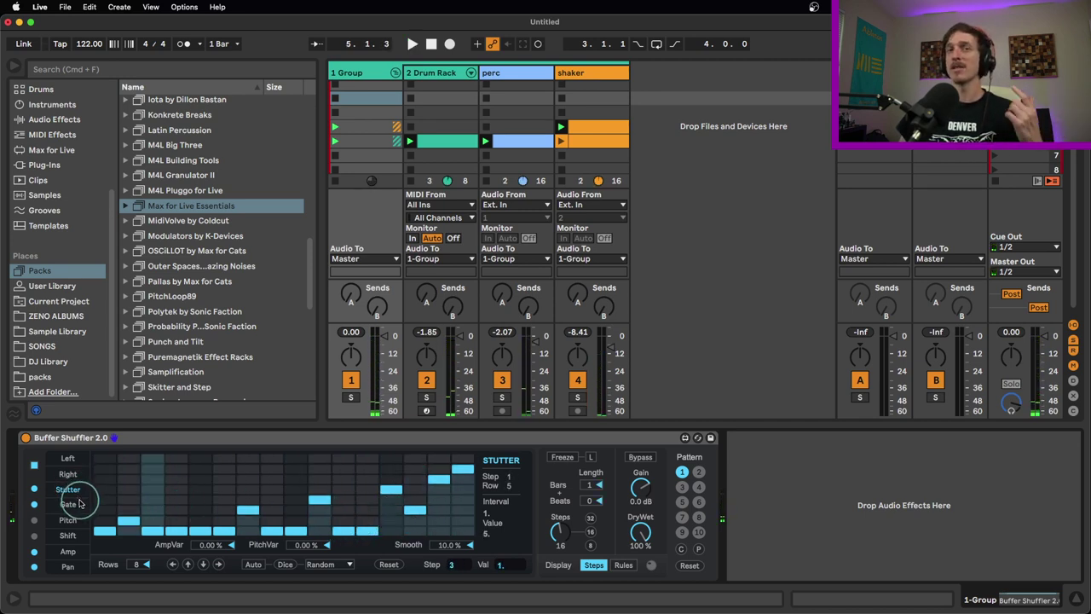
# Step: Drop several Stutter steps and step 14 to the bottom row, then disable the Stutter lane
pyautogui.click(120, 510)
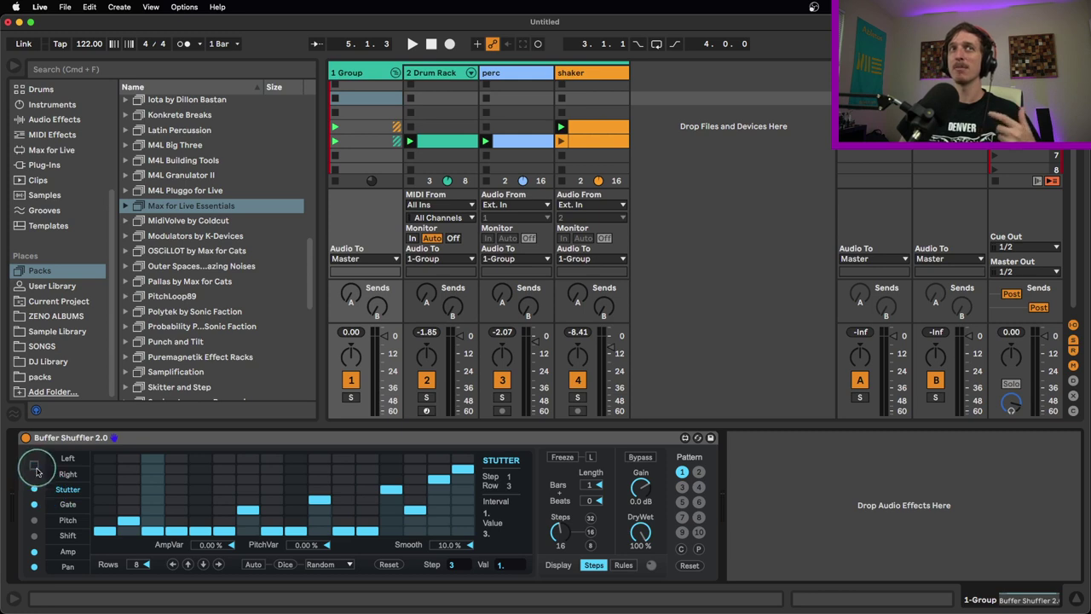
pyautogui.press('space')
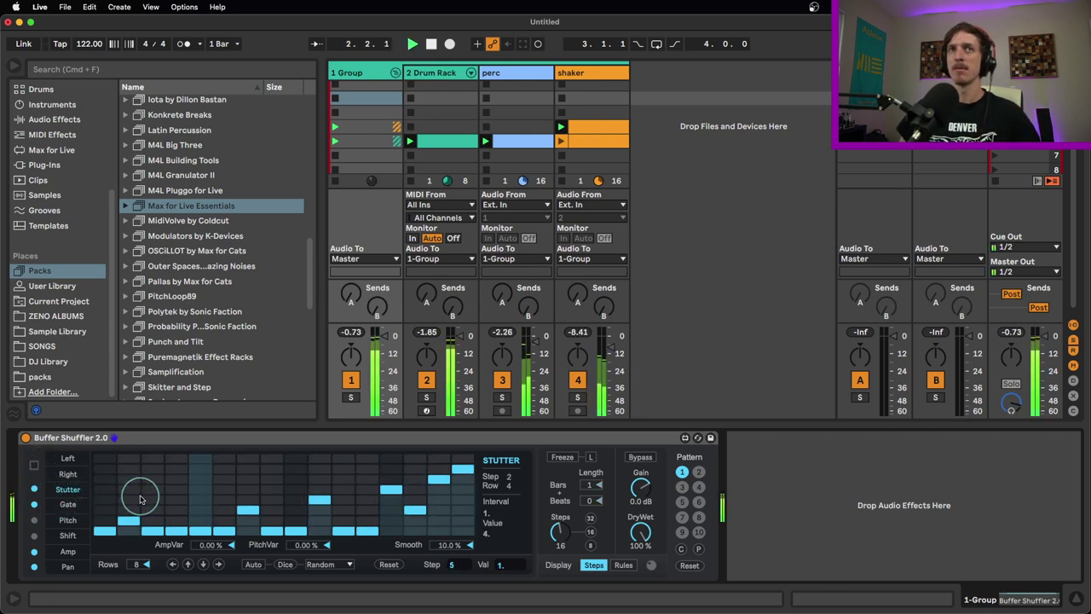
pyautogui.click(34, 464)
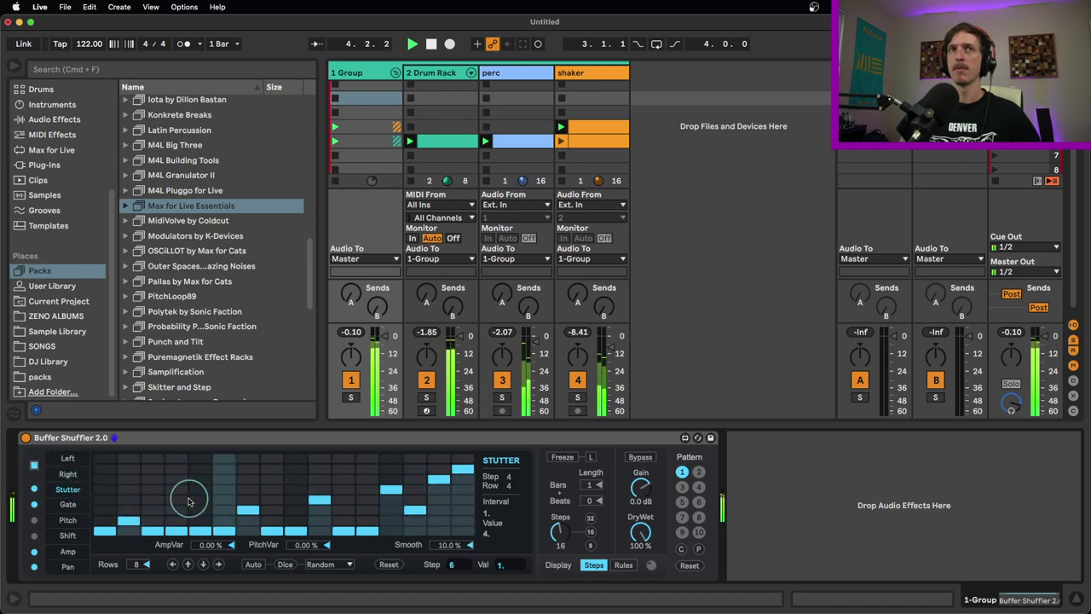
pyautogui.moveTo(168, 526)
pyautogui.mouseDown()
pyautogui.moveTo(145, 522)
pyautogui.moveTo(397, 512)
pyautogui.moveTo(328, 539)
pyautogui.mouseUp()
pyautogui.moveTo(443, 507); pyautogui.dragTo(440, 530)
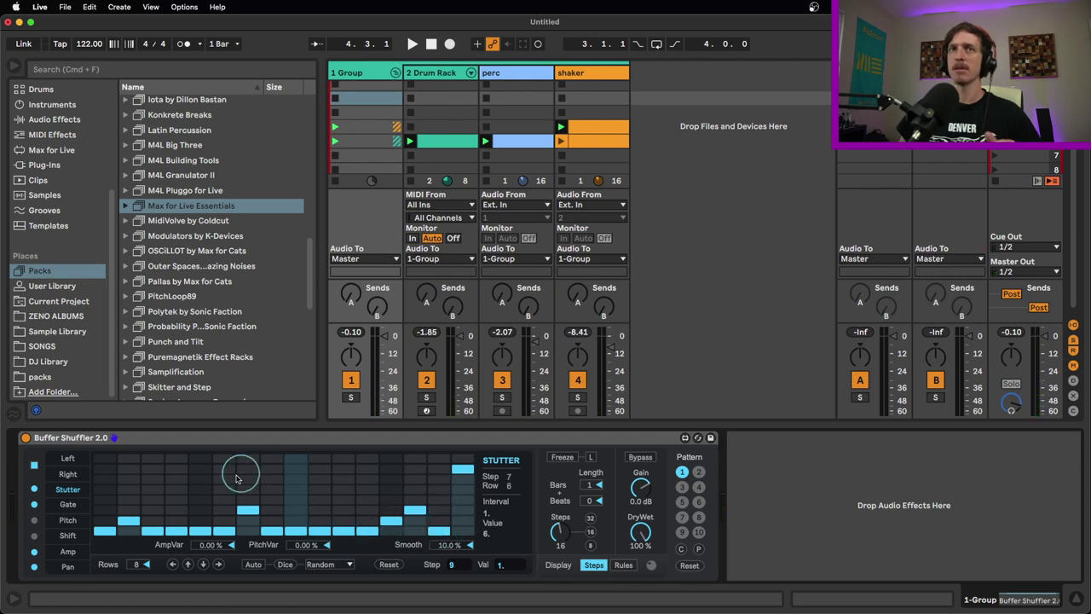
pyautogui.click(34, 489)
# Step: Sketch a choppy Gate pattern during playback, then reset all 16 Gate steps to 100
pyautogui.click(66, 505)
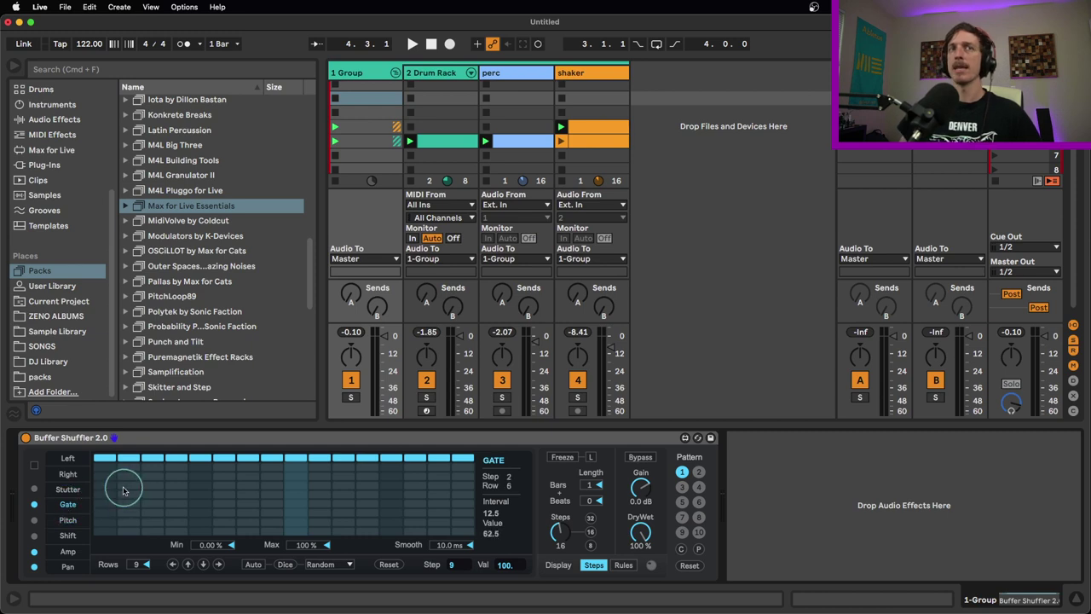
pyautogui.moveTo(122, 490)
pyautogui.mouseDown()
pyautogui.moveTo(138, 497)
pyautogui.moveTo(129, 528)
pyautogui.moveTo(196, 526)
pyautogui.moveTo(198, 497)
pyautogui.mouseUp()
pyautogui.moveTo(271, 512); pyautogui.dragTo(297, 496)
pyautogui.press('space')
pyautogui.moveTo(377, 480)
pyautogui.mouseDown()
pyautogui.moveTo(382, 526)
pyautogui.moveTo(396, 532)
pyautogui.moveTo(486, 524)
pyautogui.mouseUp()
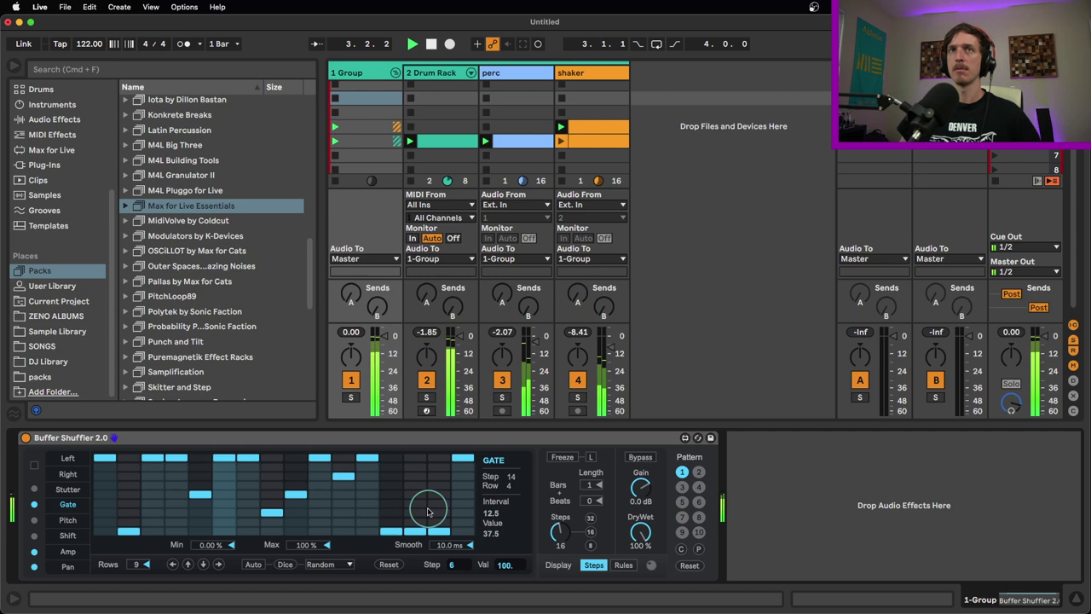
pyautogui.click(416, 468)
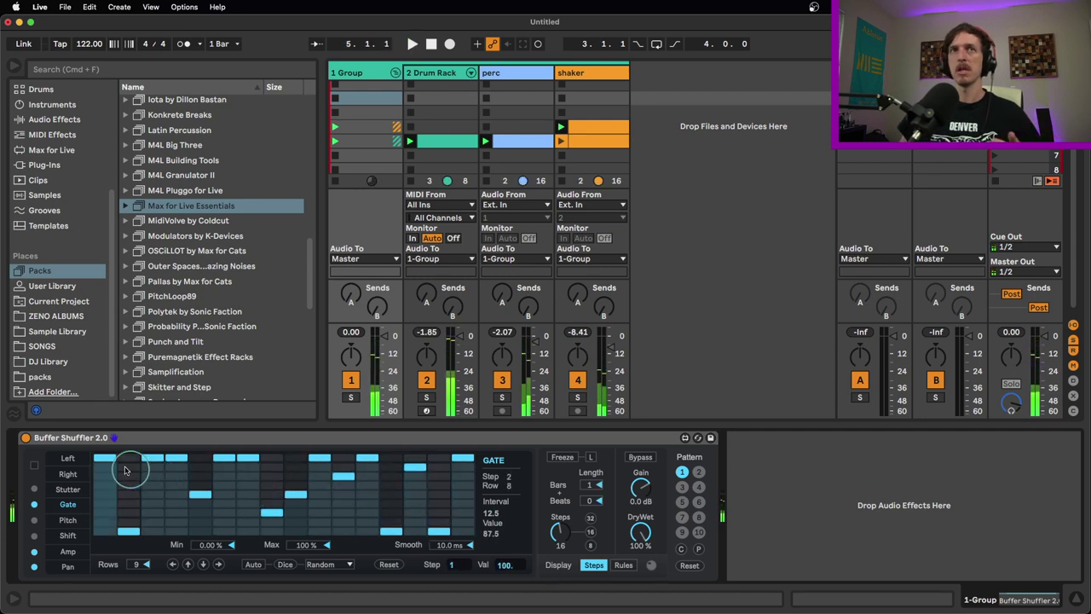
pyautogui.moveTo(122, 460); pyautogui.dragTo(464, 456)
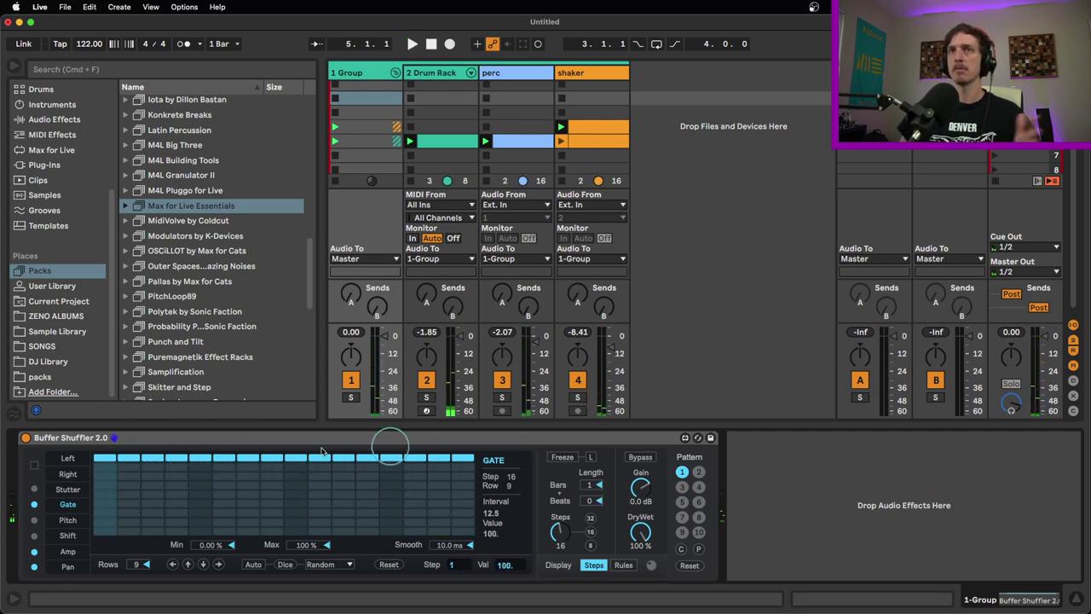
# Step: Draw an up-and-down Pitch pattern (step 3 low, step 4 high), then swap Pitch for Shift
pyautogui.click(68, 520)
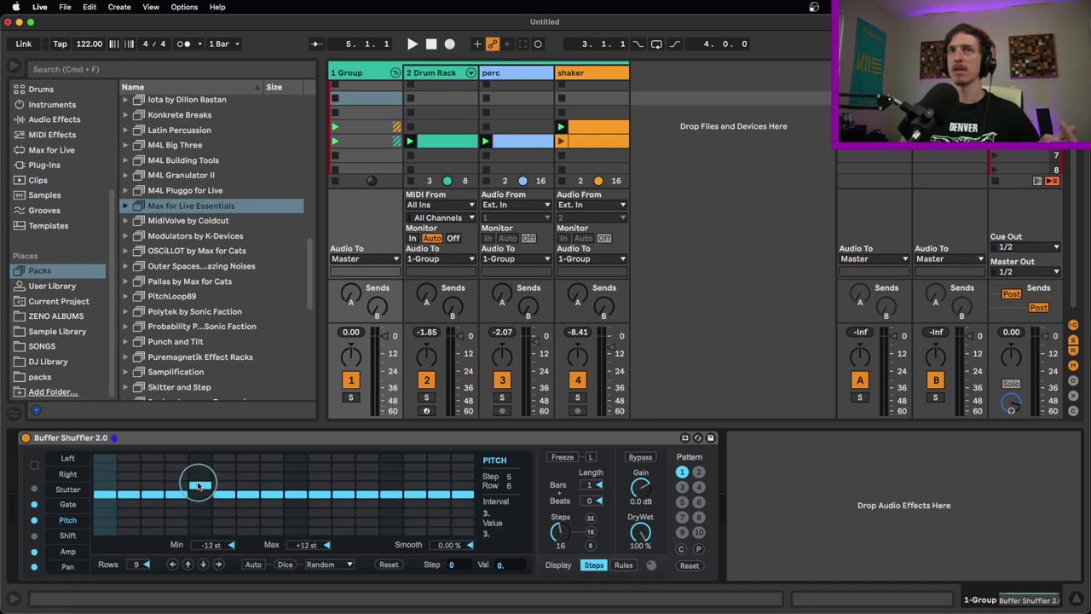
pyautogui.moveTo(199, 482)
pyautogui.mouseDown()
pyautogui.moveTo(291, 508)
pyautogui.moveTo(391, 493)
pyautogui.moveTo(416, 508)
pyautogui.moveTo(468, 477)
pyautogui.moveTo(464, 464)
pyautogui.moveTo(451, 490)
pyautogui.mouseUp()
pyautogui.press('space')
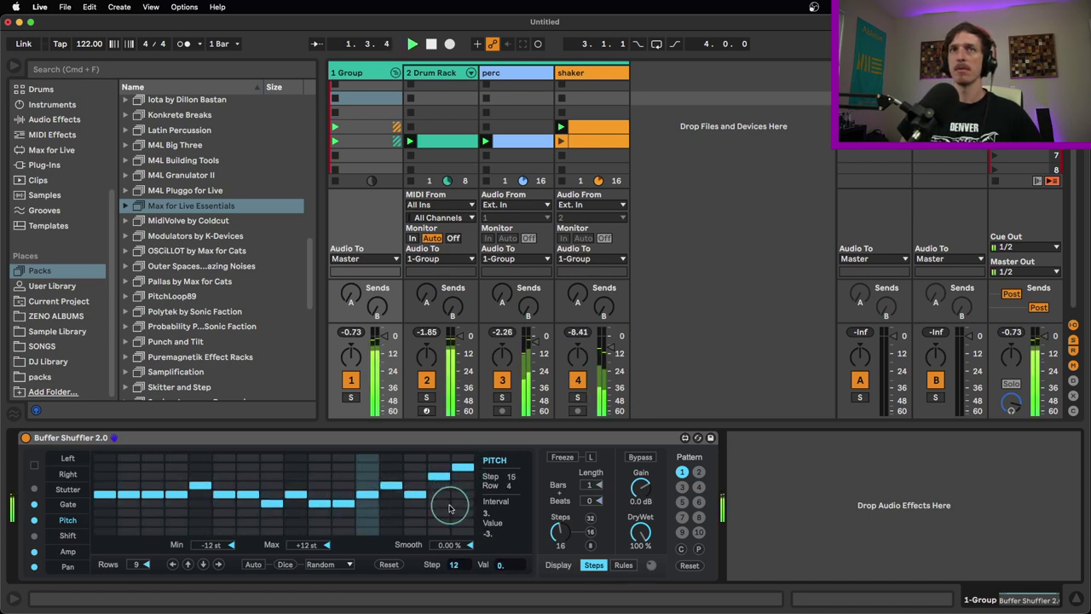
pyautogui.click(154, 522)
pyautogui.click(176, 468)
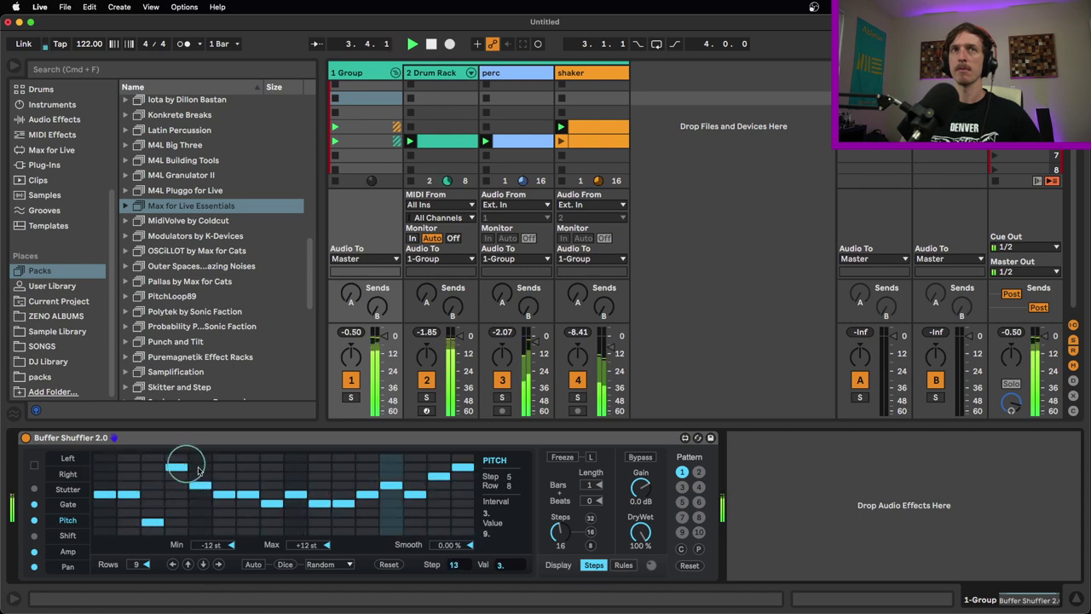
pyautogui.click(248, 466)
pyautogui.click(248, 512)
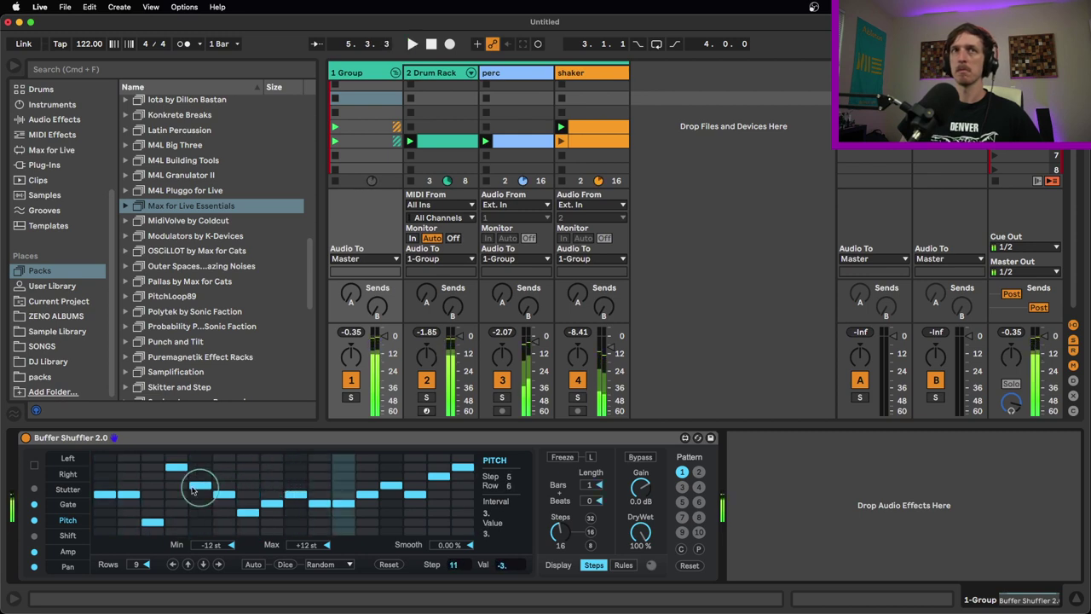
pyautogui.click(34, 520)
pyautogui.click(34, 536)
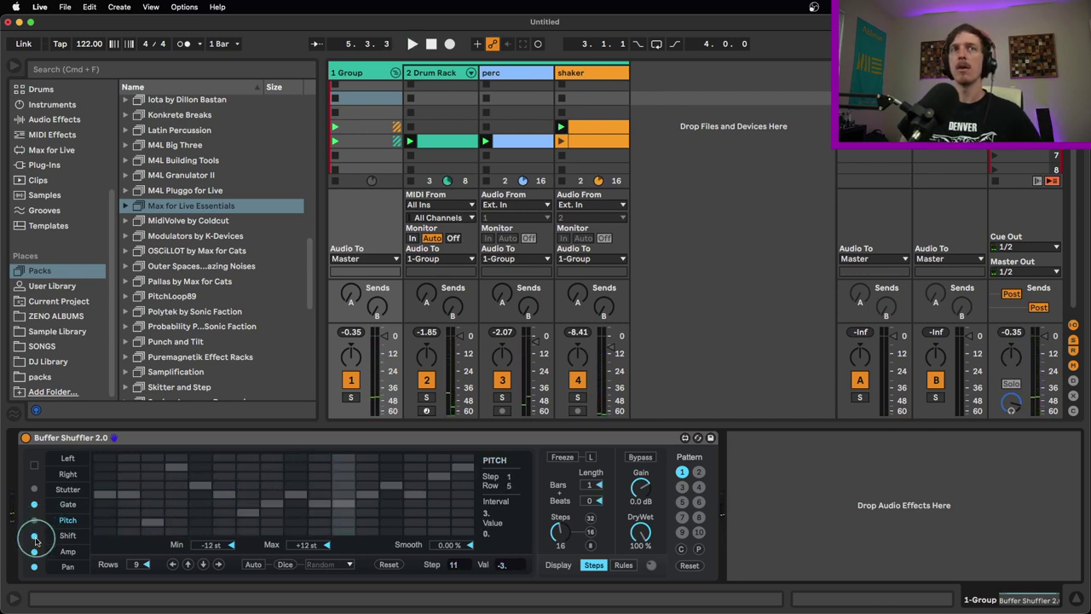
# Step: Sketch a scattered Shift pattern during playback, then enable the Stutter and Pitch lanes
pyautogui.click(69, 535)
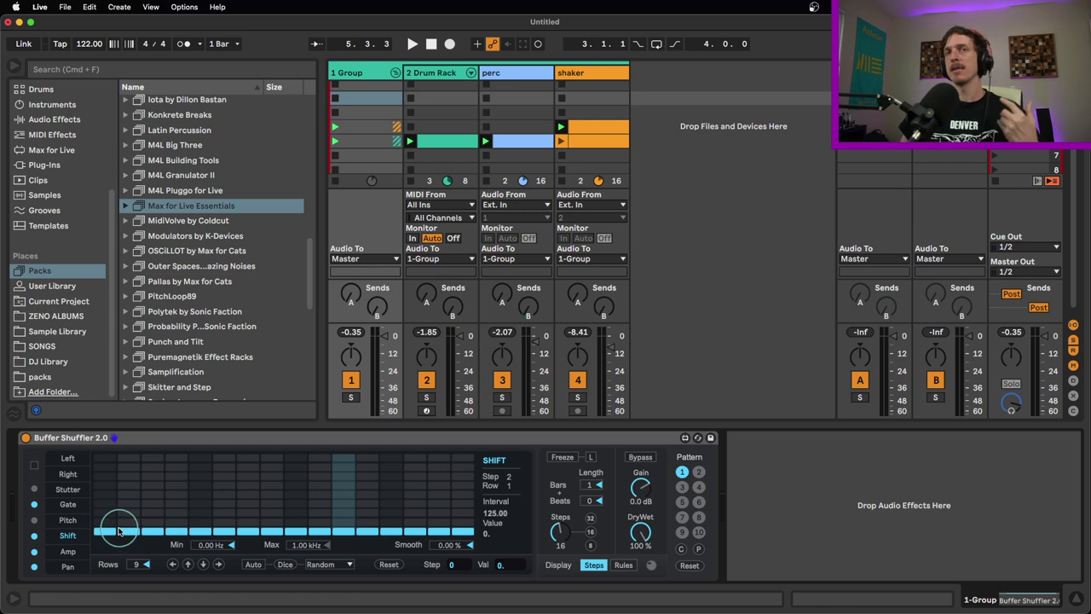
pyautogui.moveTo(118, 531)
pyautogui.mouseDown()
pyautogui.moveTo(196, 517)
pyautogui.moveTo(204, 522)
pyautogui.moveTo(185, 527)
pyautogui.moveTo(207, 545)
pyautogui.moveTo(296, 548)
pyautogui.moveTo(303, 572)
pyautogui.moveTo(174, 454)
pyautogui.moveTo(174, 421)
pyautogui.moveTo(177, 529)
pyautogui.moveTo(179, 497)
pyautogui.moveTo(176, 527)
pyautogui.moveTo(411, 499)
pyautogui.moveTo(470, 537)
pyautogui.moveTo(401, 505)
pyautogui.moveTo(343, 497)
pyautogui.moveTo(248, 515)
pyautogui.moveTo(211, 535)
pyautogui.moveTo(290, 527)
pyautogui.moveTo(288, 542)
pyautogui.moveTo(111, 513)
pyautogui.moveTo(368, 516)
pyautogui.moveTo(346, 533)
pyautogui.moveTo(377, 528)
pyautogui.moveTo(312, 549)
pyautogui.moveTo(317, 514)
pyautogui.mouseUp()
pyautogui.press('space')
pyautogui.press('space')
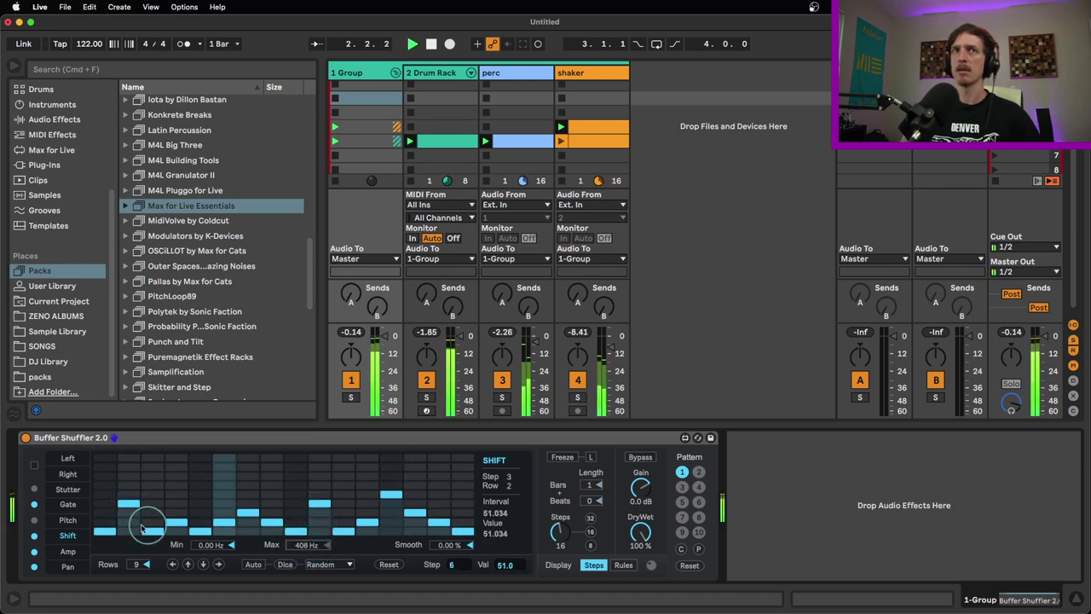
pyautogui.click(34, 519)
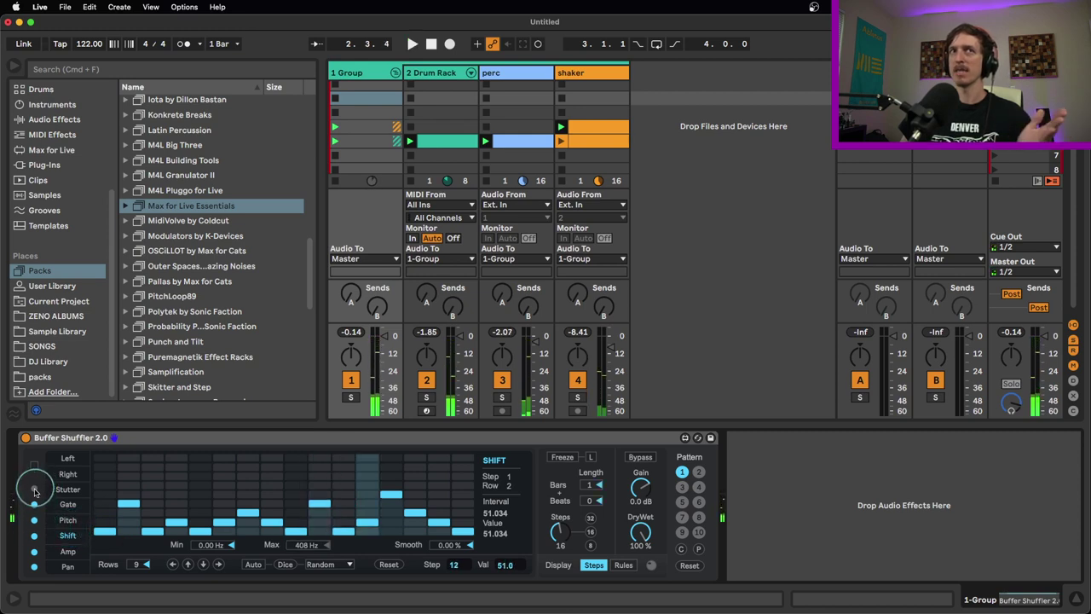
pyautogui.click(34, 489)
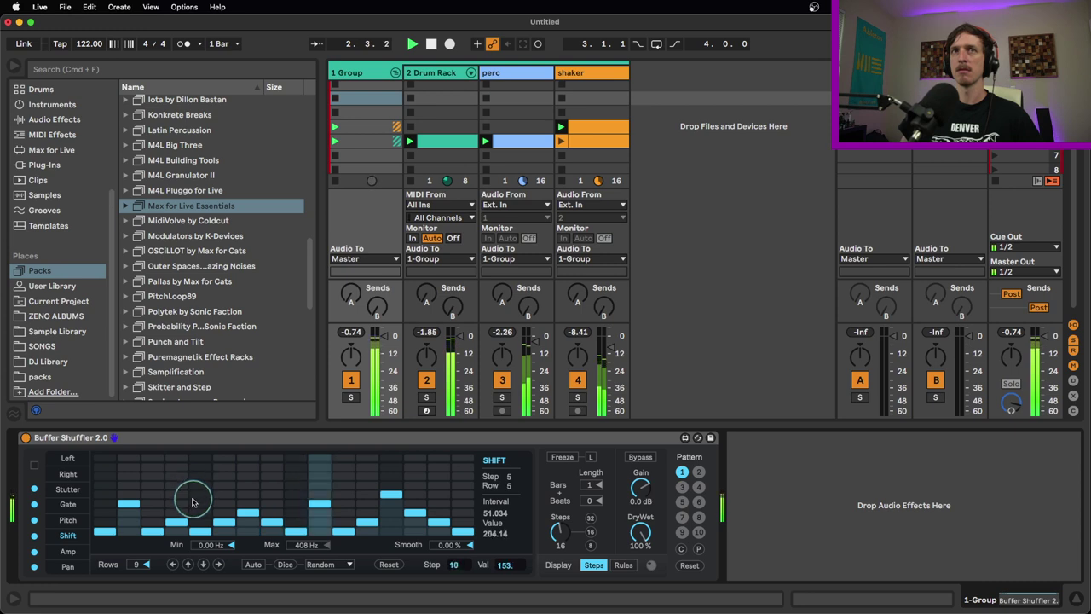
# Step: Draw volume dips across the Amp steps, then raise every Amp step back to full
pyautogui.click(68, 551)
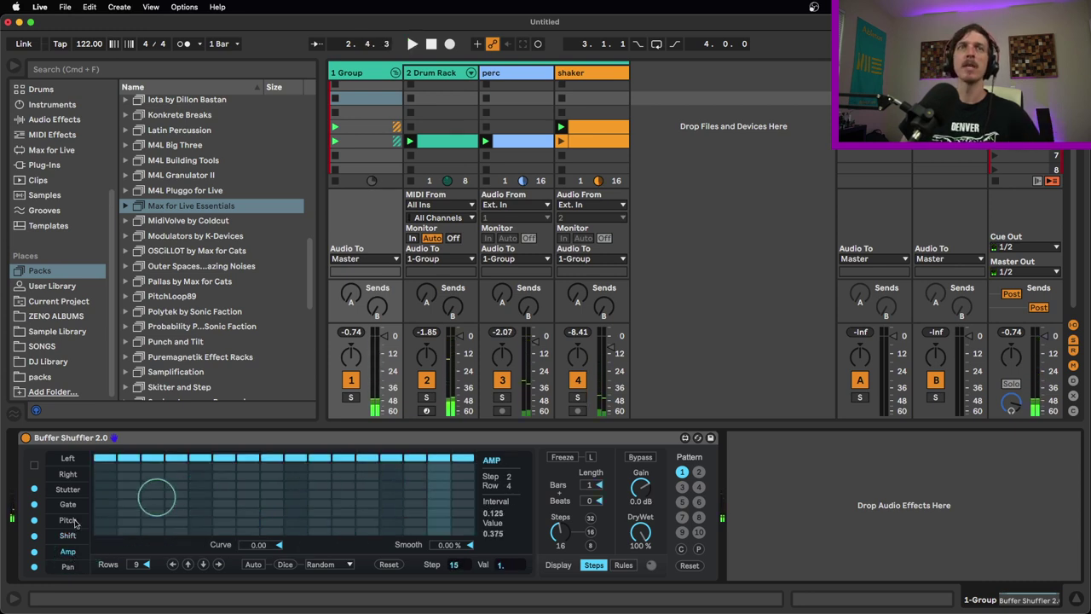
pyautogui.moveTo(143, 517)
pyautogui.mouseDown()
pyautogui.moveTo(284, 517)
pyautogui.moveTo(428, 538)
pyautogui.moveTo(474, 531)
pyautogui.moveTo(175, 442)
pyautogui.mouseUp()
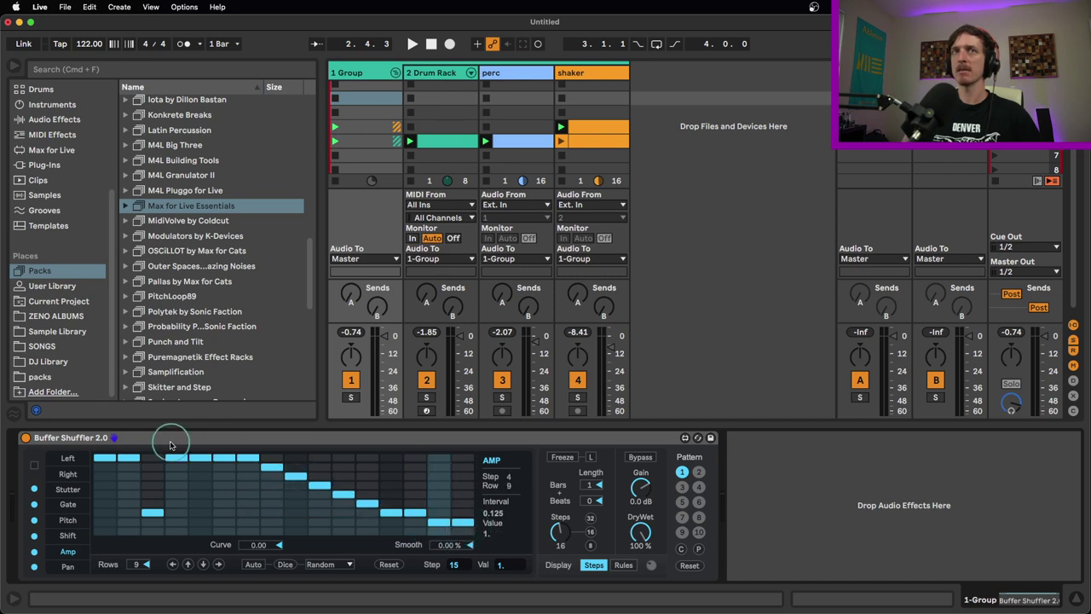
pyautogui.moveTo(330, 507)
pyautogui.mouseDown()
pyautogui.moveTo(407, 520)
pyautogui.moveTo(462, 467)
pyautogui.mouseUp()
pyautogui.moveTo(311, 525)
pyautogui.mouseDown()
pyautogui.moveTo(258, 494)
pyautogui.moveTo(353, 480)
pyautogui.moveTo(343, 467)
pyautogui.moveTo(318, 471)
pyautogui.moveTo(345, 458)
pyautogui.mouseUp()
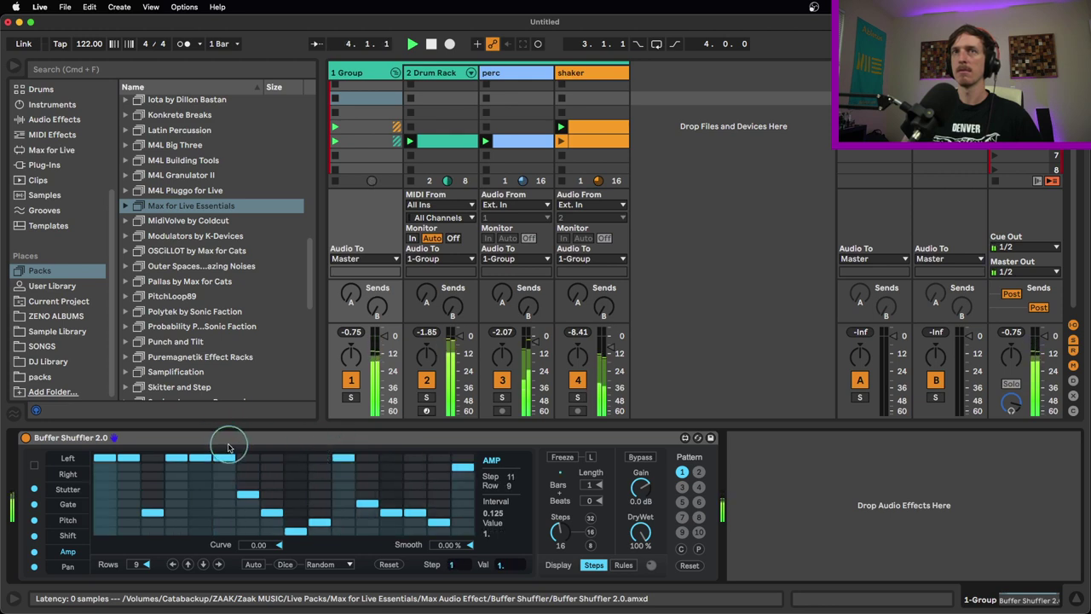
pyautogui.moveTo(134, 466); pyautogui.dragTo(211, 455)
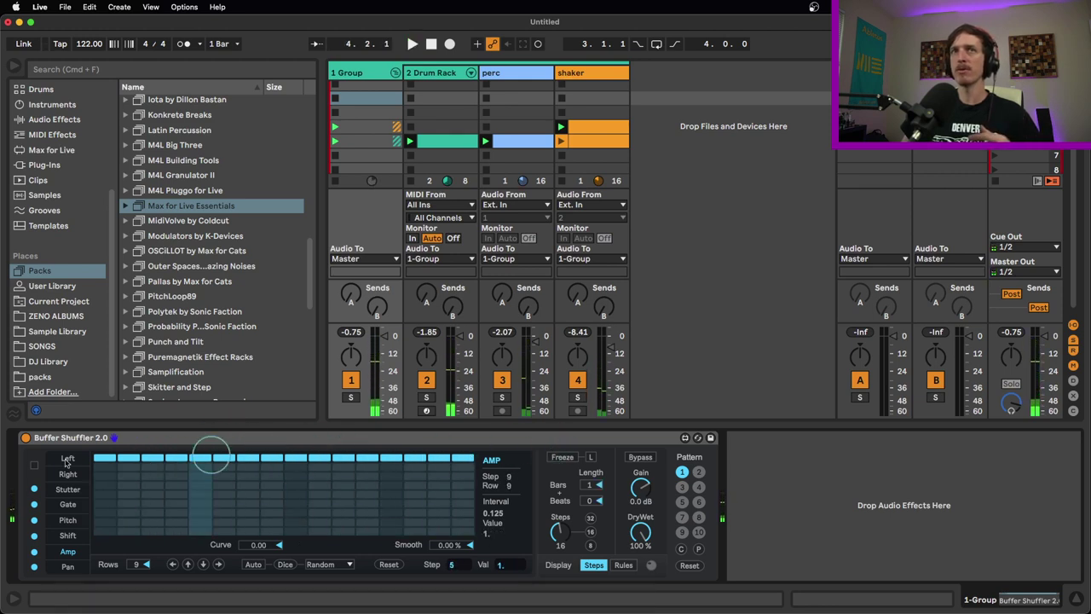
pyautogui.click(73, 567)
# Step: Draw a scattered Pan pattern: step 4 hard to one side, step 3 at -25, steps 5–16 varied
pyautogui.moveTo(157, 499)
pyautogui.mouseDown()
pyautogui.moveTo(145, 513)
pyautogui.moveTo(176, 488)
pyautogui.moveTo(190, 449)
pyautogui.mouseUp()
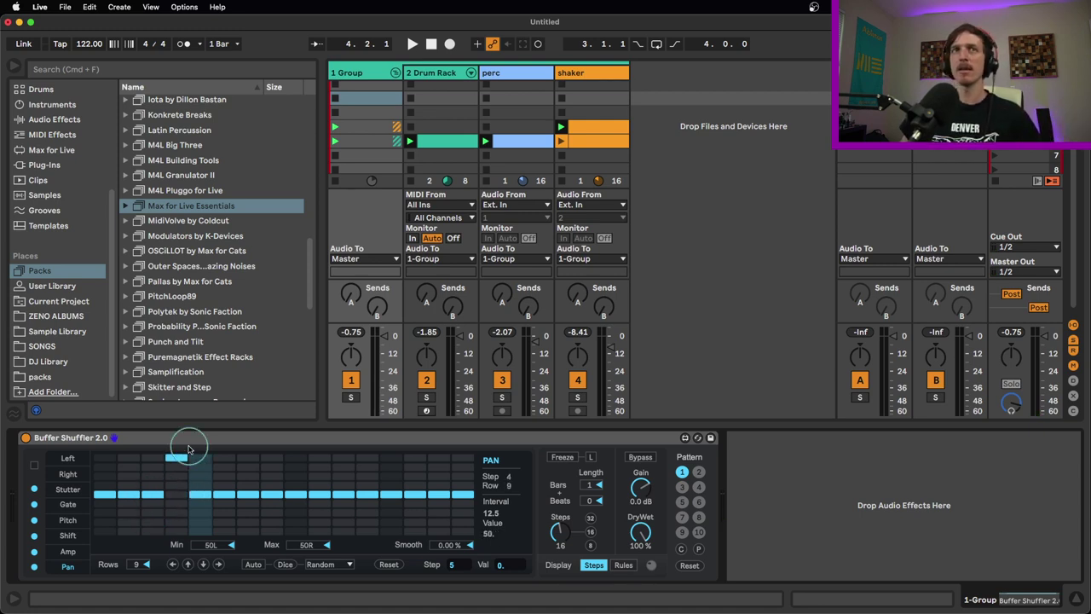
pyautogui.moveTo(189, 449); pyautogui.dragTo(182, 600)
pyautogui.moveTo(204, 558)
pyautogui.mouseDown()
pyautogui.moveTo(268, 499)
pyautogui.moveTo(352, 506)
pyautogui.moveTo(427, 492)
pyautogui.moveTo(431, 473)
pyautogui.moveTo(450, 478)
pyautogui.moveTo(432, 508)
pyautogui.mouseUp()
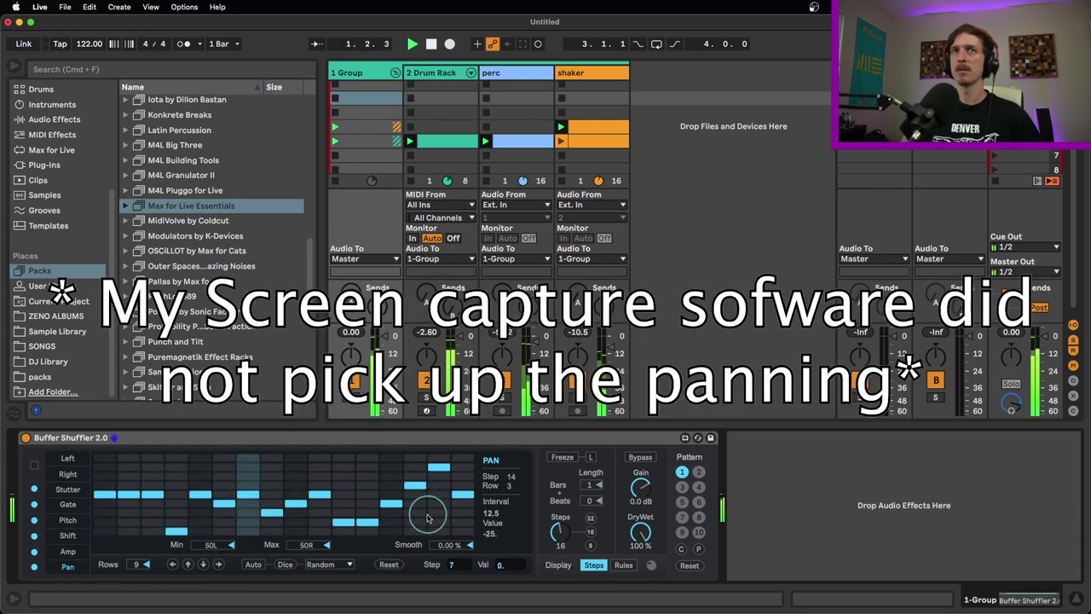
pyautogui.click(130, 479)
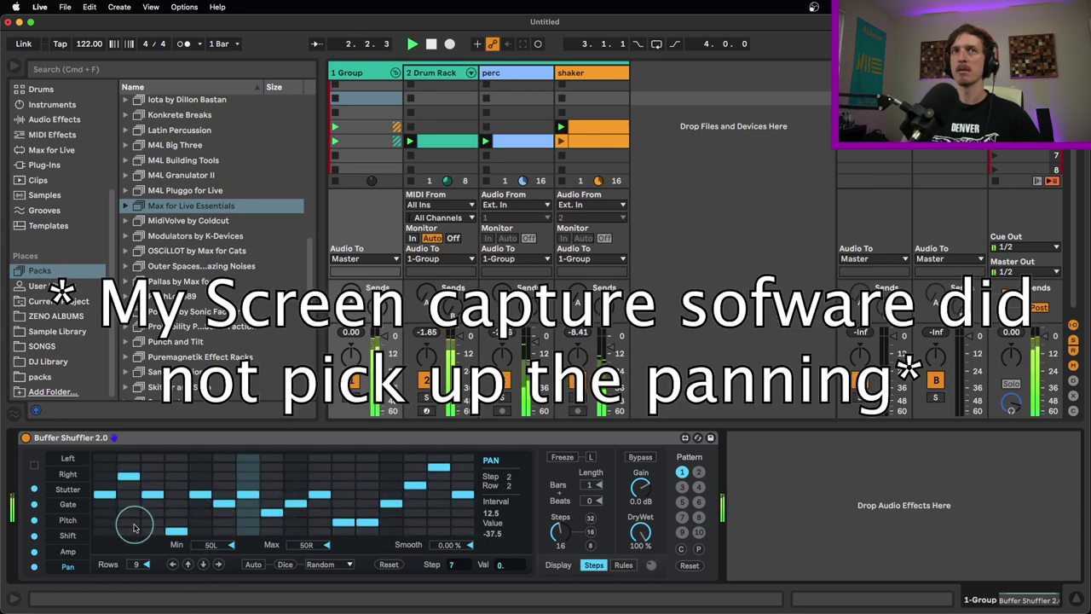
pyautogui.click(151, 514)
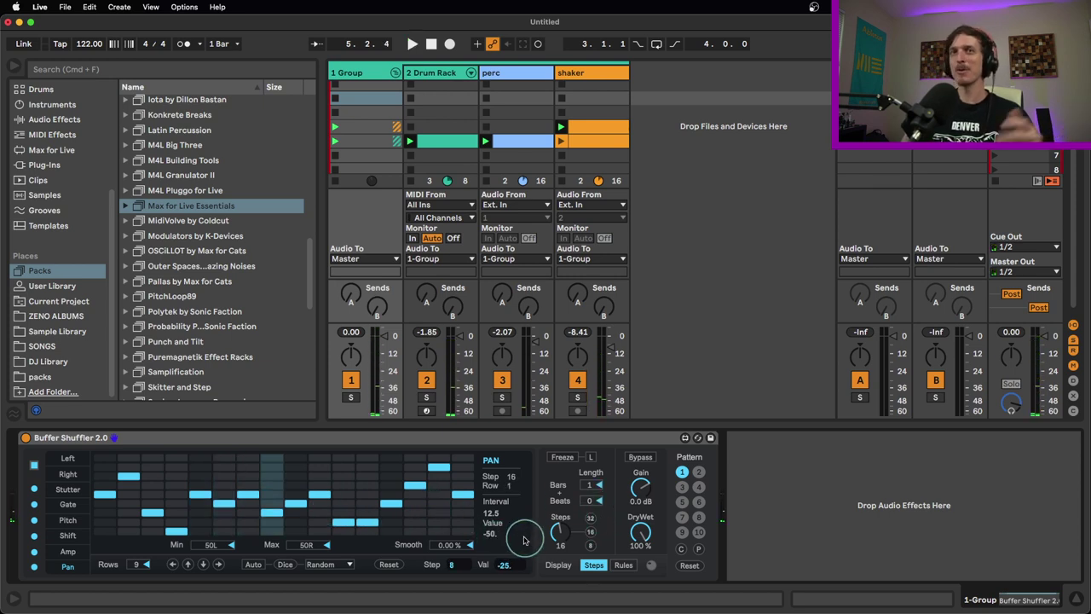
pyautogui.click(67, 504)
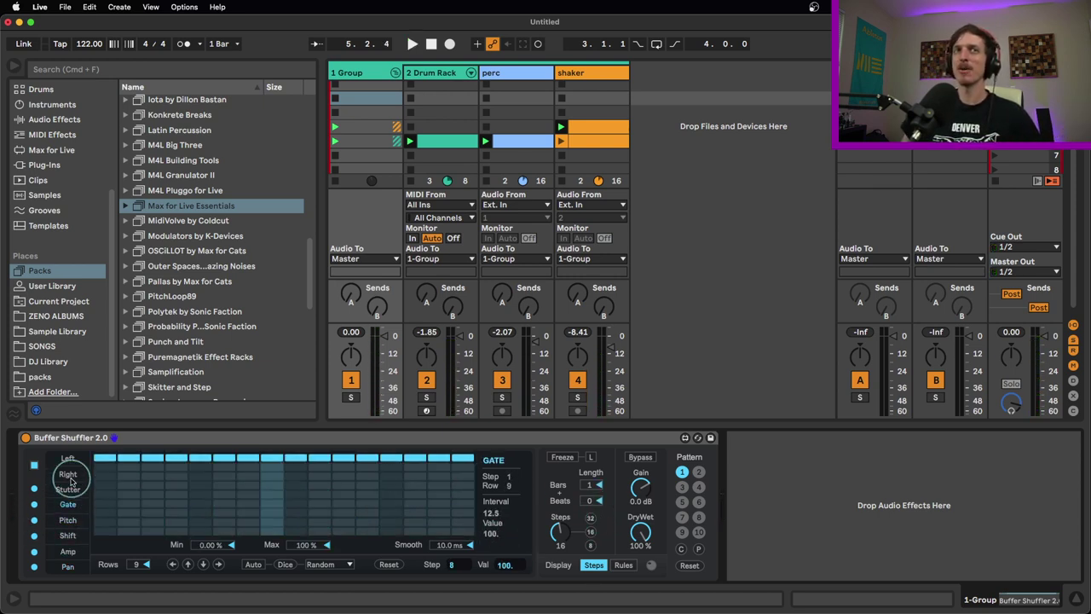
# Step: With the Left lane showing, play the drums while dipping DryWet and returning it to 99.2%
pyautogui.click(69, 488)
pyautogui.click(68, 459)
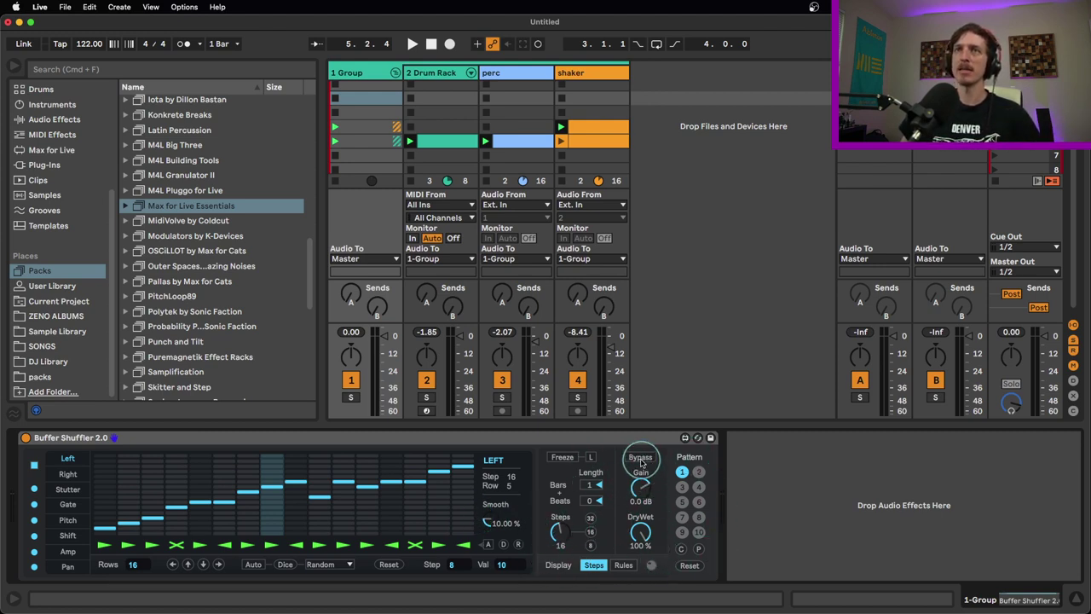
pyautogui.press('space')
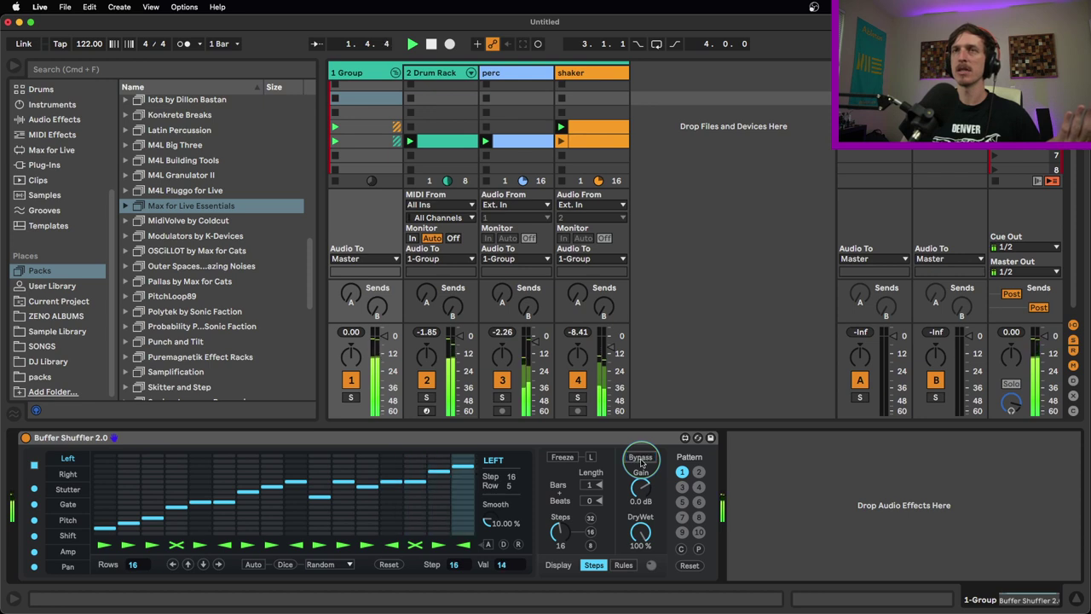
pyautogui.moveTo(640, 531); pyautogui.dragTo(645, 588)
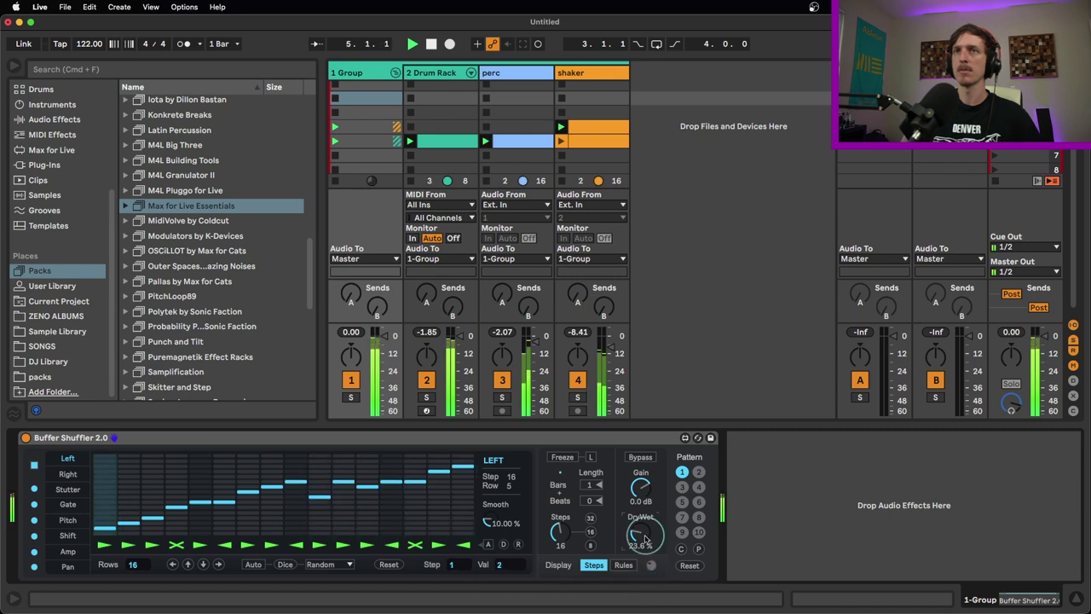
pyautogui.moveTo(646, 537); pyautogui.dragTo(625, 524)
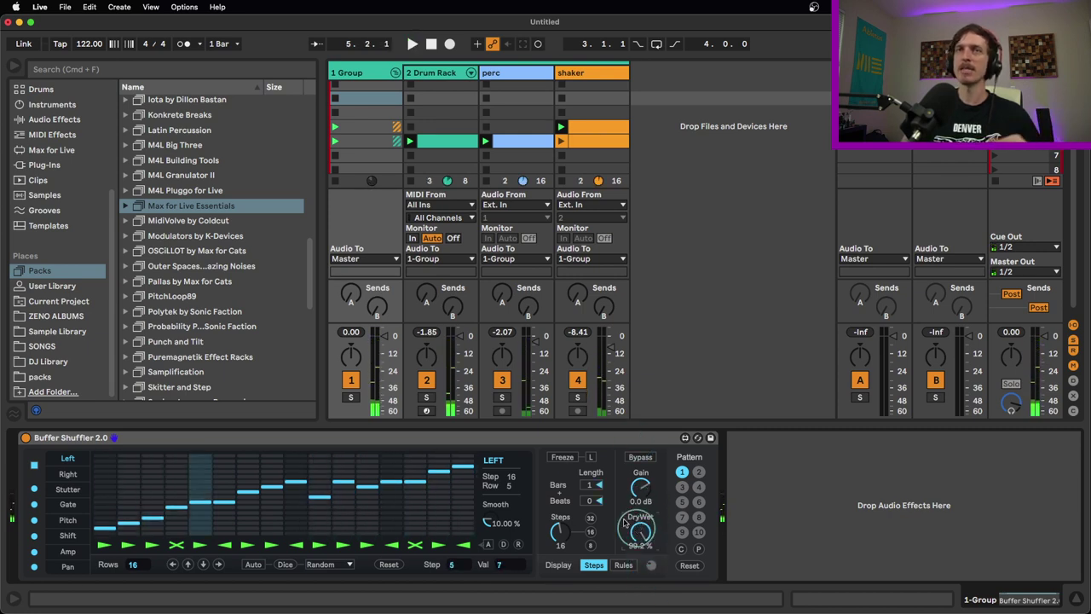
pyautogui.click(564, 459)
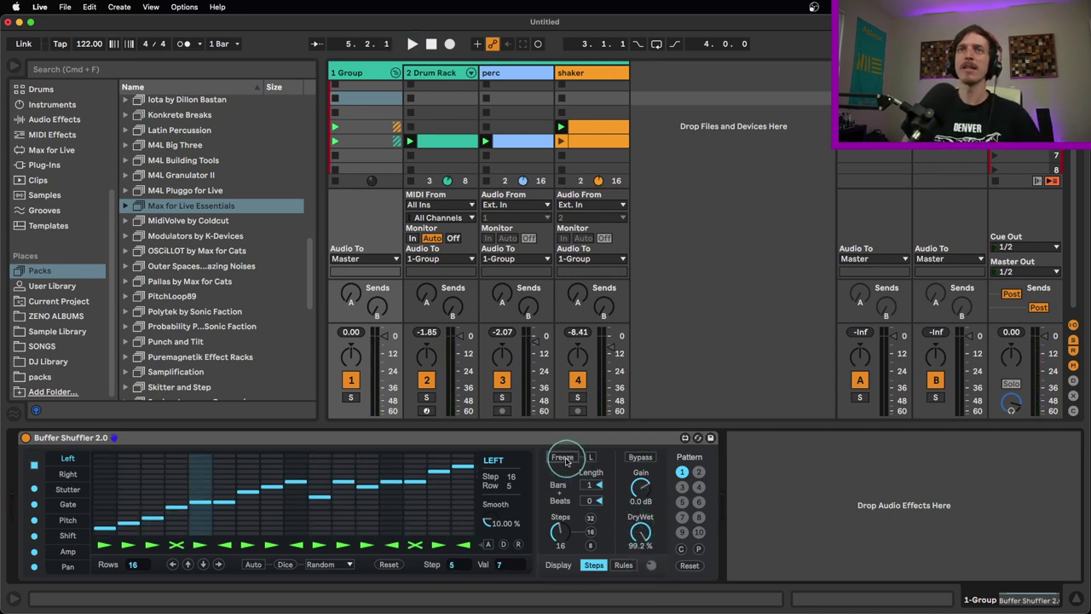
pyautogui.click(245, 517)
pyautogui.moveTo(215, 512)
pyautogui.mouseDown()
pyautogui.moveTo(286, 512)
pyautogui.moveTo(263, 501)
pyautogui.moveTo(430, 524)
pyautogui.moveTo(499, 506)
pyautogui.moveTo(327, 514)
pyautogui.mouseUp()
pyautogui.press('space')
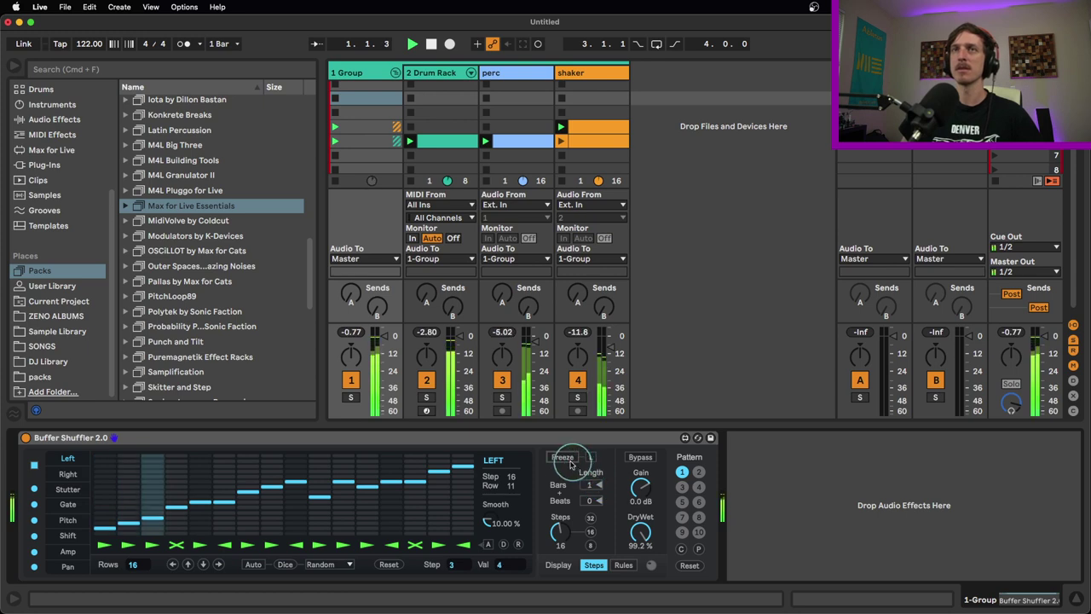
pyautogui.click(564, 457)
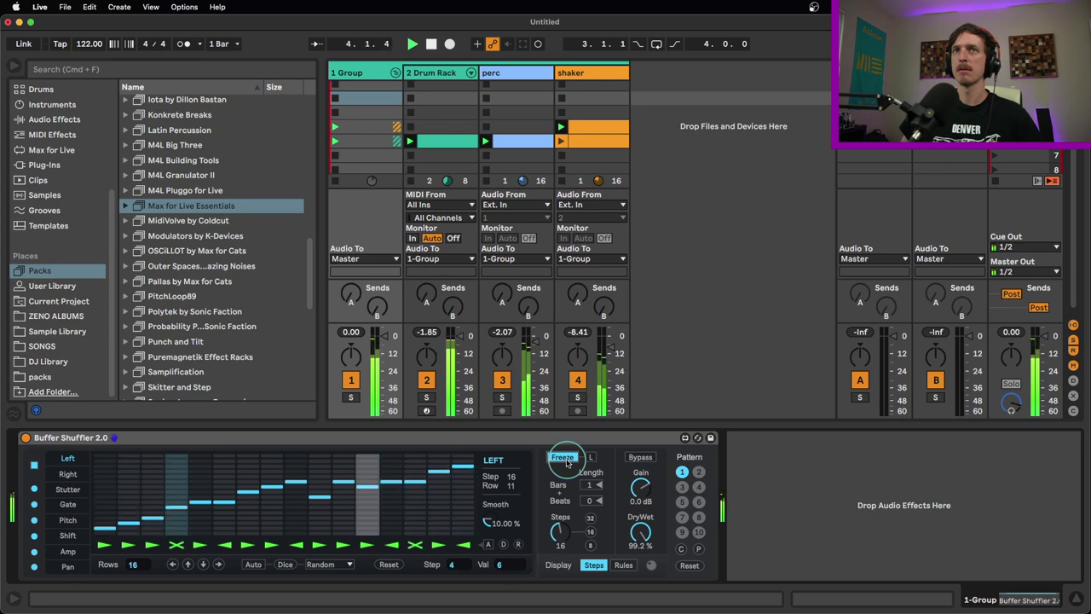
pyautogui.click(564, 457)
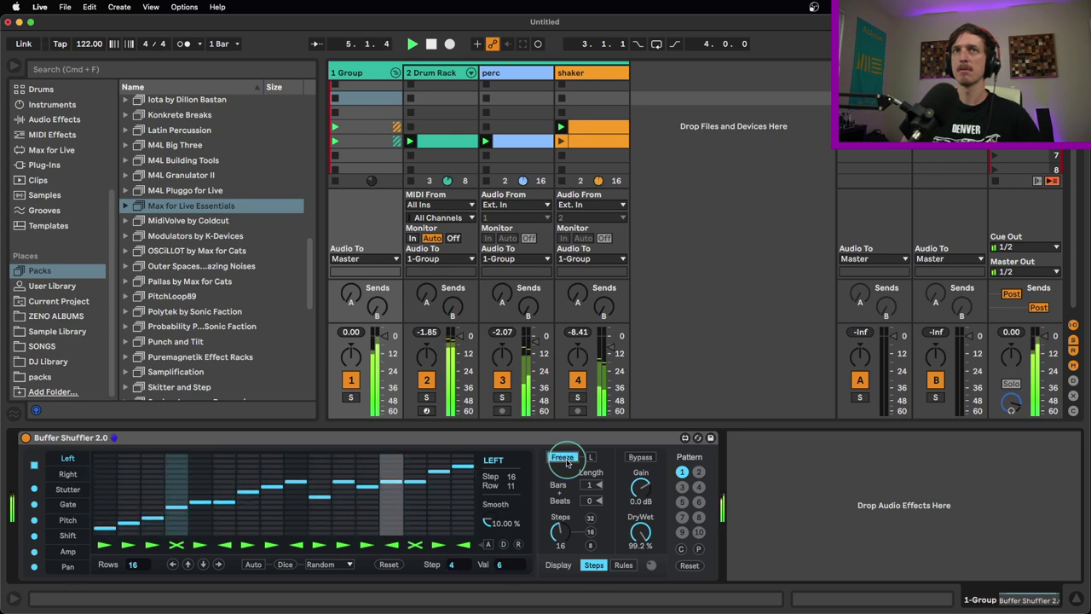
pyautogui.press('space')
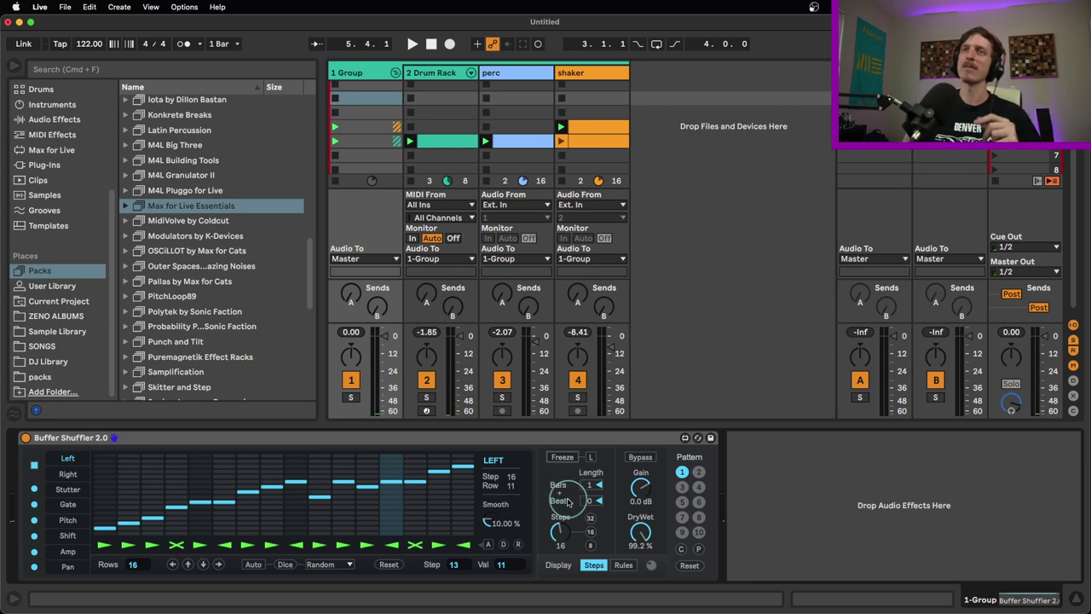
pyautogui.click(681, 485)
pyautogui.click(681, 472)
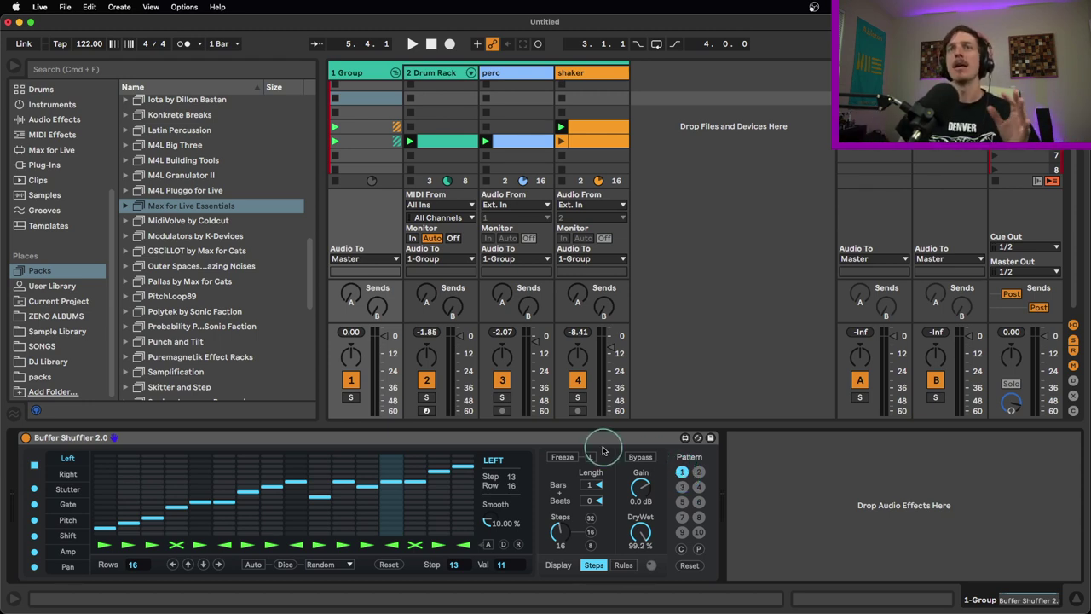
pyautogui.click(527, 438)
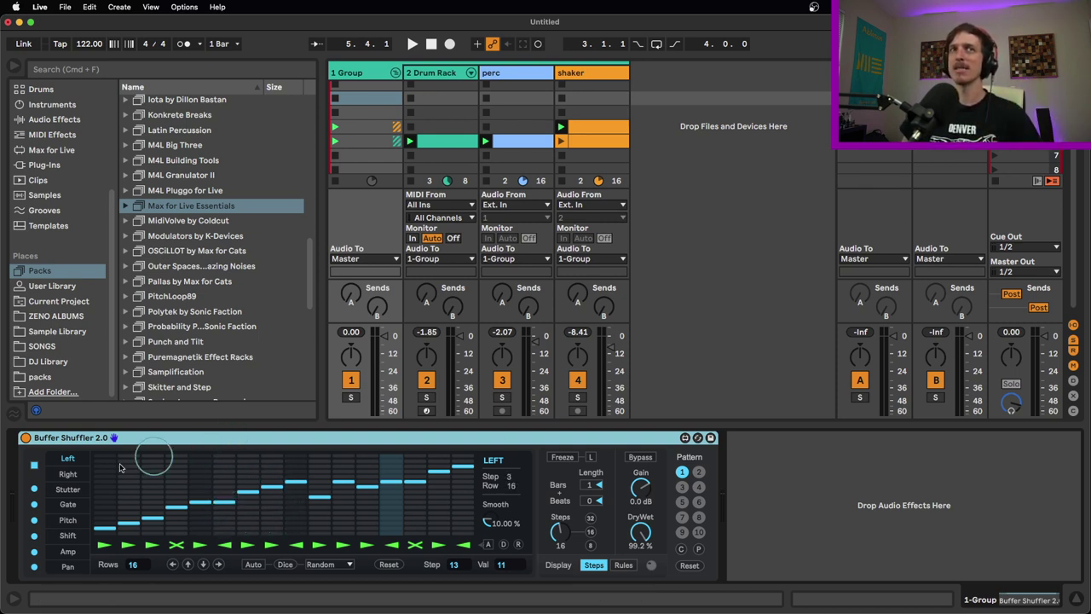
pyautogui.click(68, 489)
pyautogui.click(69, 520)
pyautogui.click(69, 475)
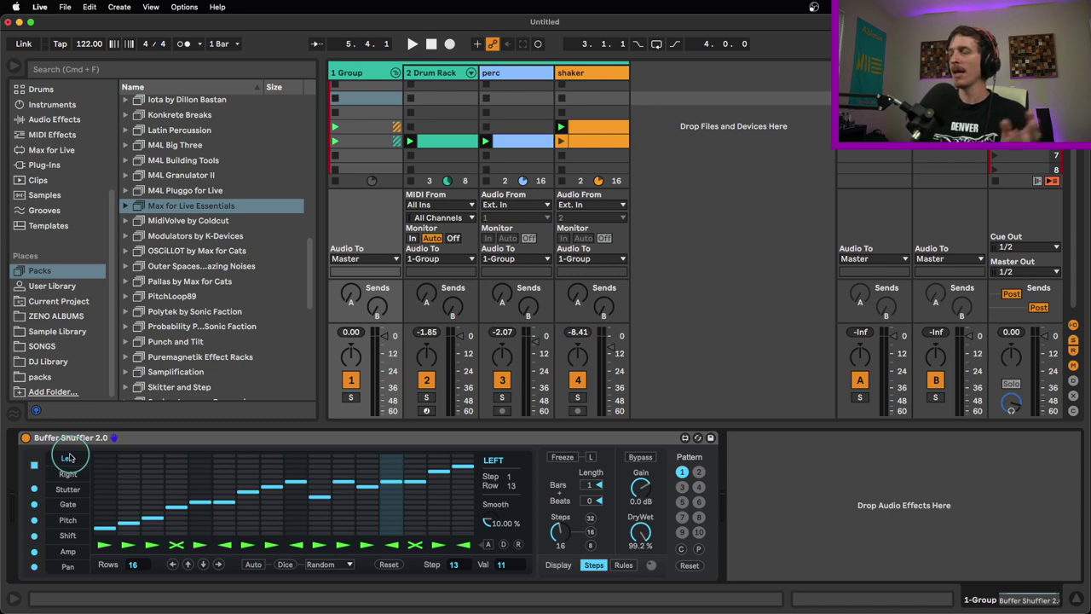
pyautogui.click(114, 442)
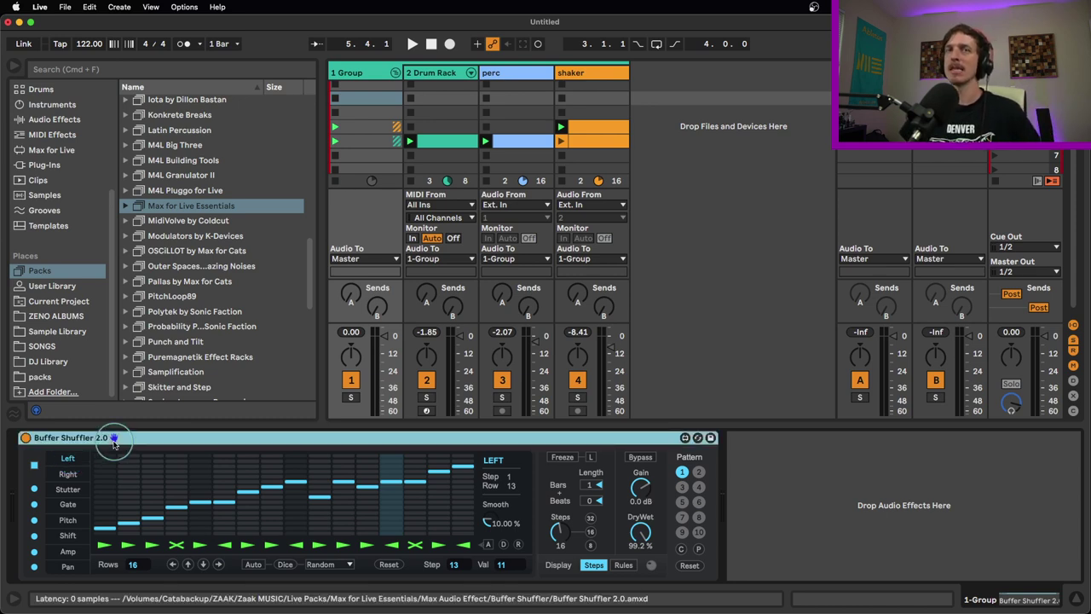